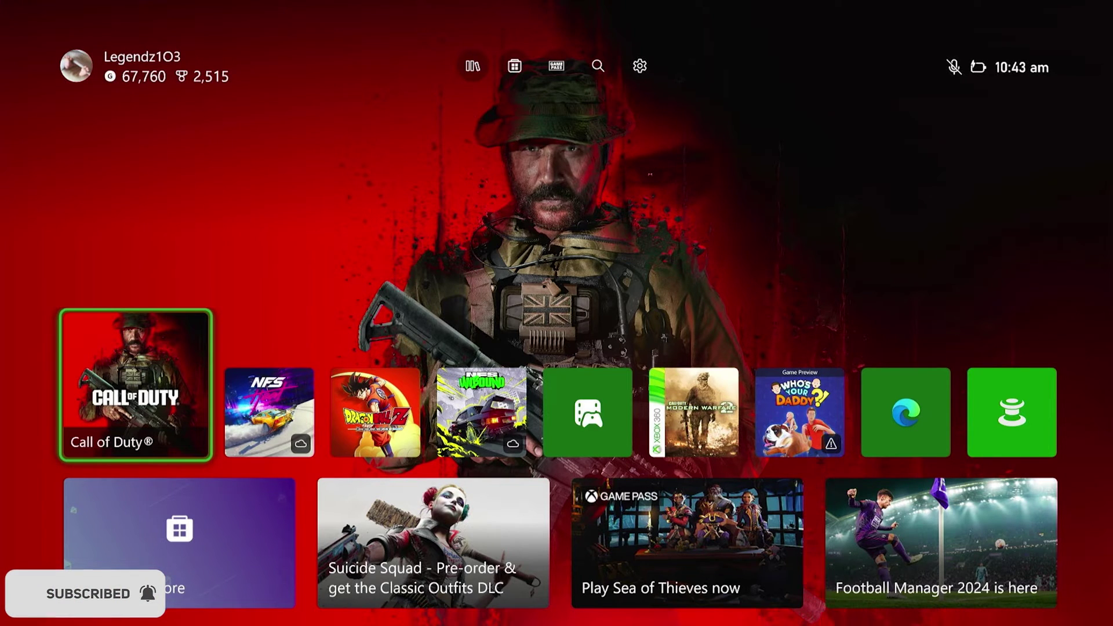
# Step: Examine the options available for the Call of Duty tile on the home screen, including managing the game and add-ons
pyautogui.press('Menu')
pyautogui.press('Down')
pyautogui.press('Down')
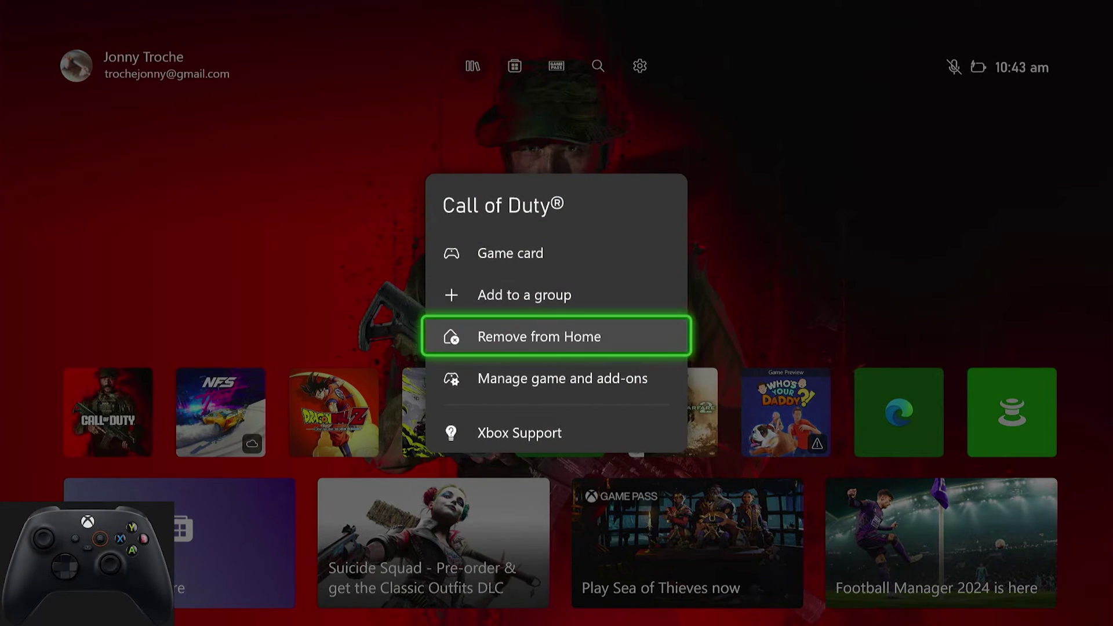
pyautogui.press('Down')
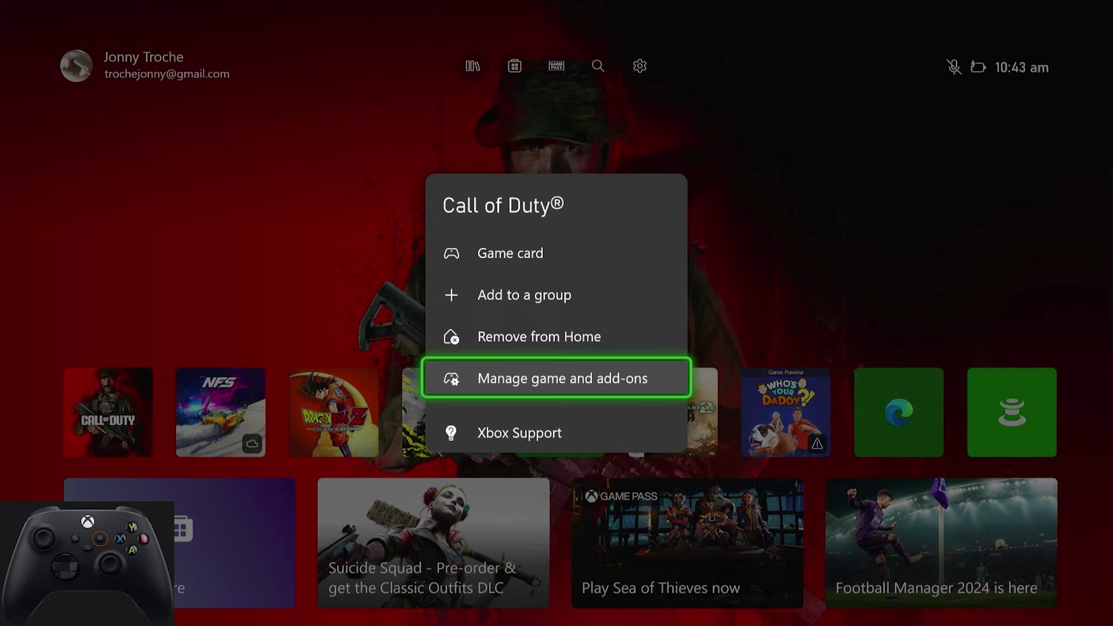
pyautogui.press('Escape')
pyautogui.press('Right')
pyautogui.press('Right')
pyautogui.press('Right')
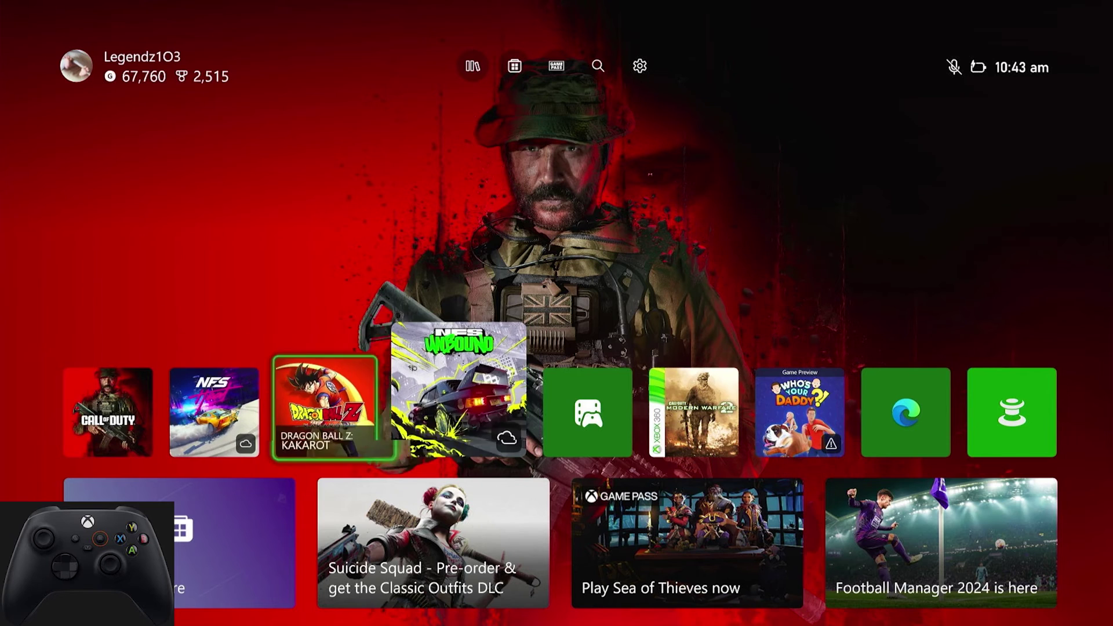
pyautogui.press('Left')
pyautogui.press('Left')
pyautogui.press('Left')
pyautogui.press('Up')
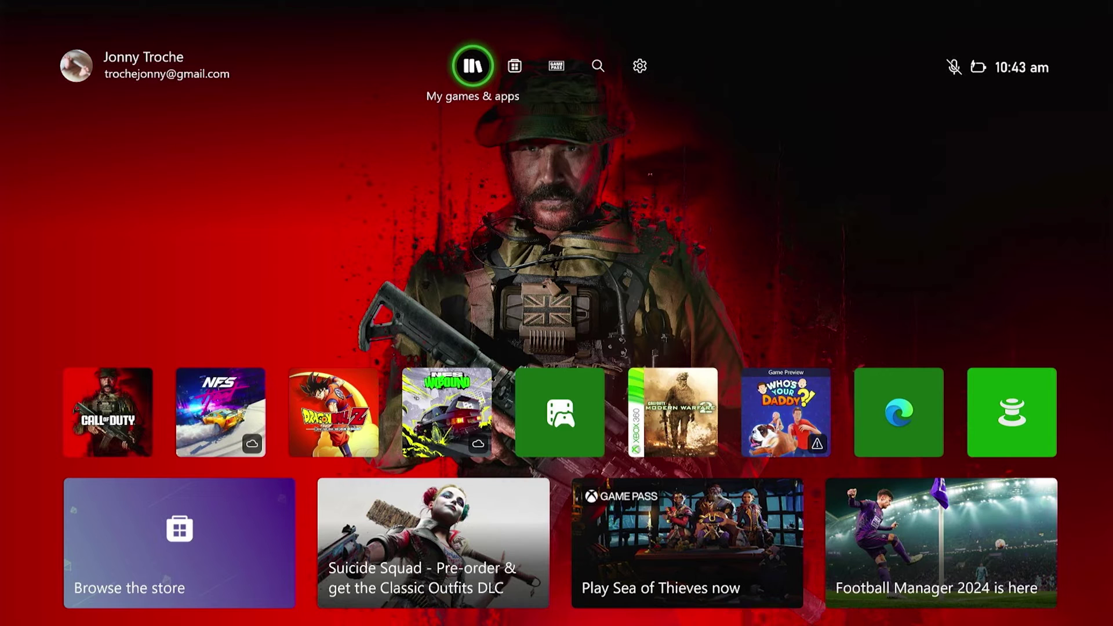
# Step: Open the full My games & apps library from the guide
pyautogui.press('super')
pyautogui.press('Down')
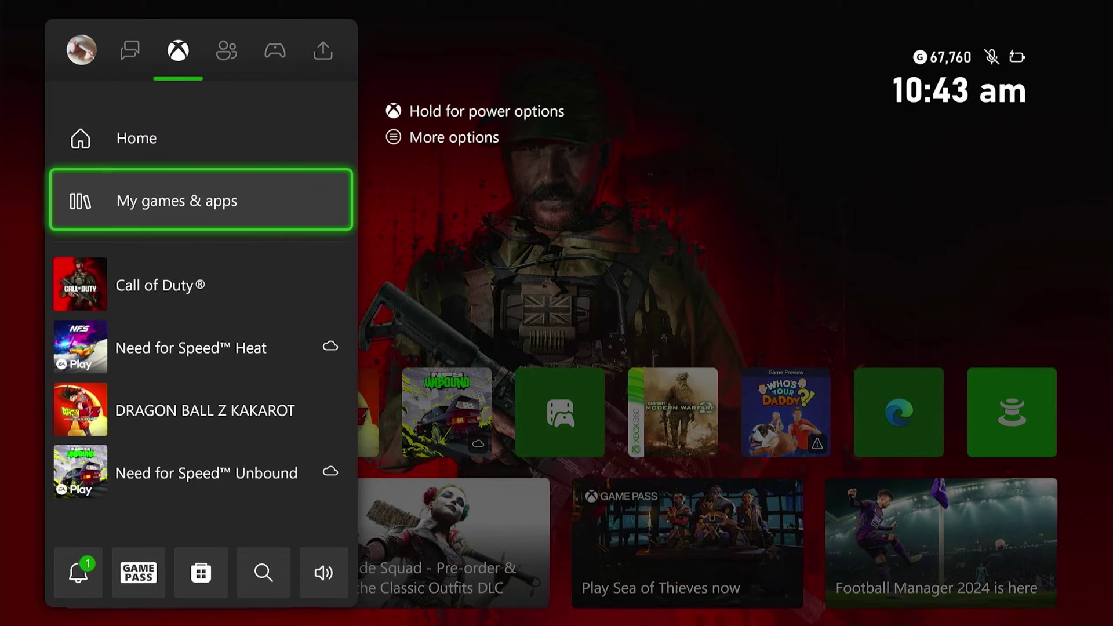
pyautogui.press('Return')
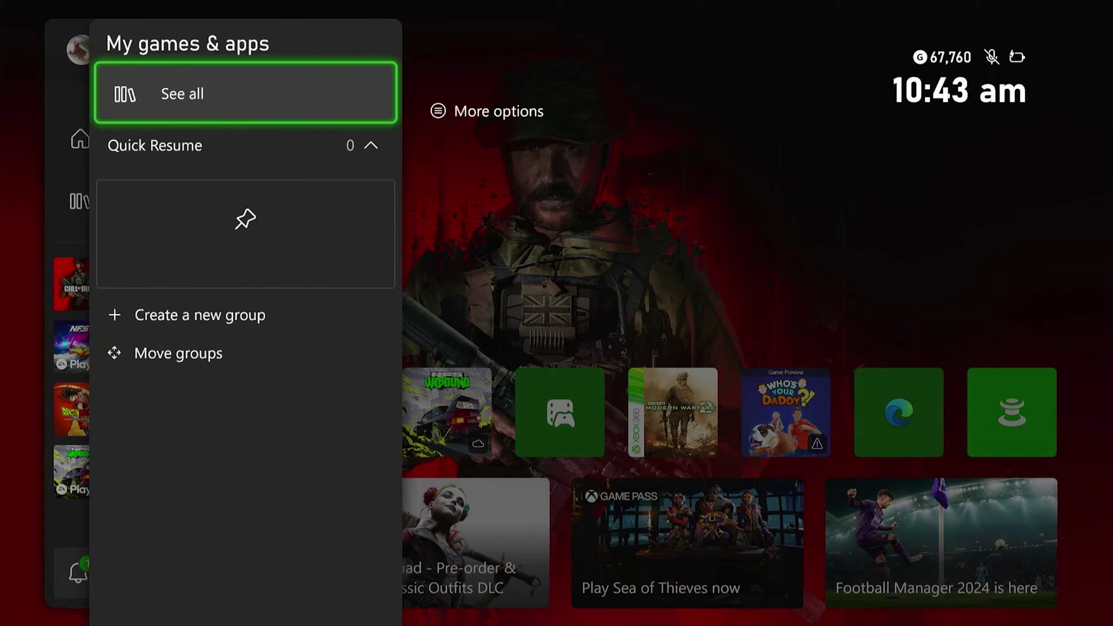
pyautogui.press('Return')
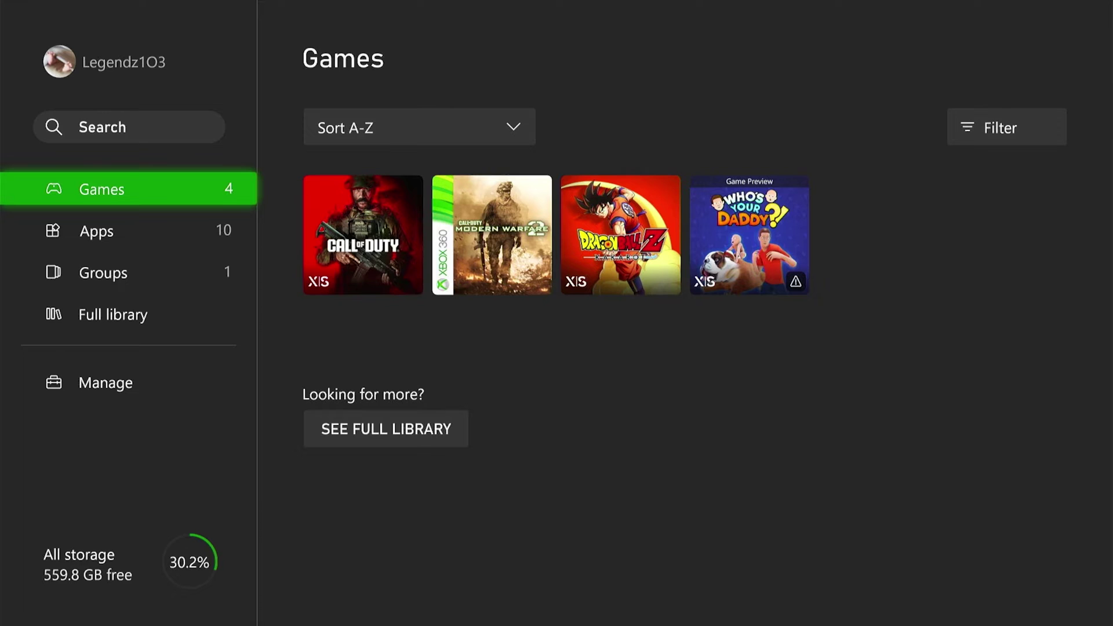
# Step: Look through the console's installed apps as far as Microsoft Edge and return to the installed games
pyautogui.press('Down')
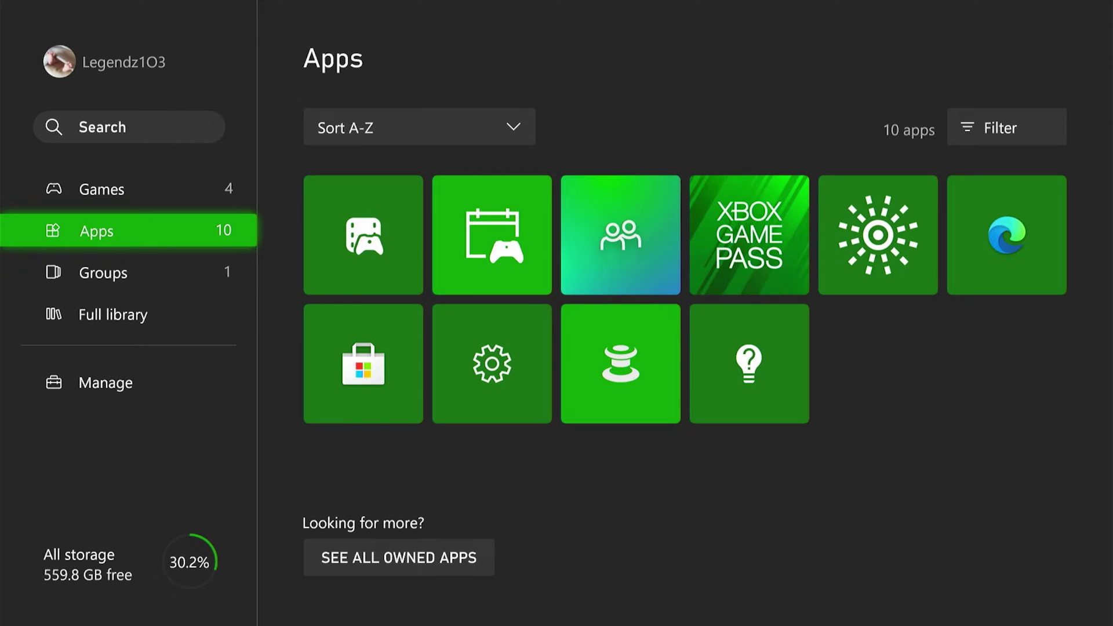
pyautogui.press('Right')
pyautogui.press('Right')
pyautogui.press('Right')
pyautogui.press('Right')
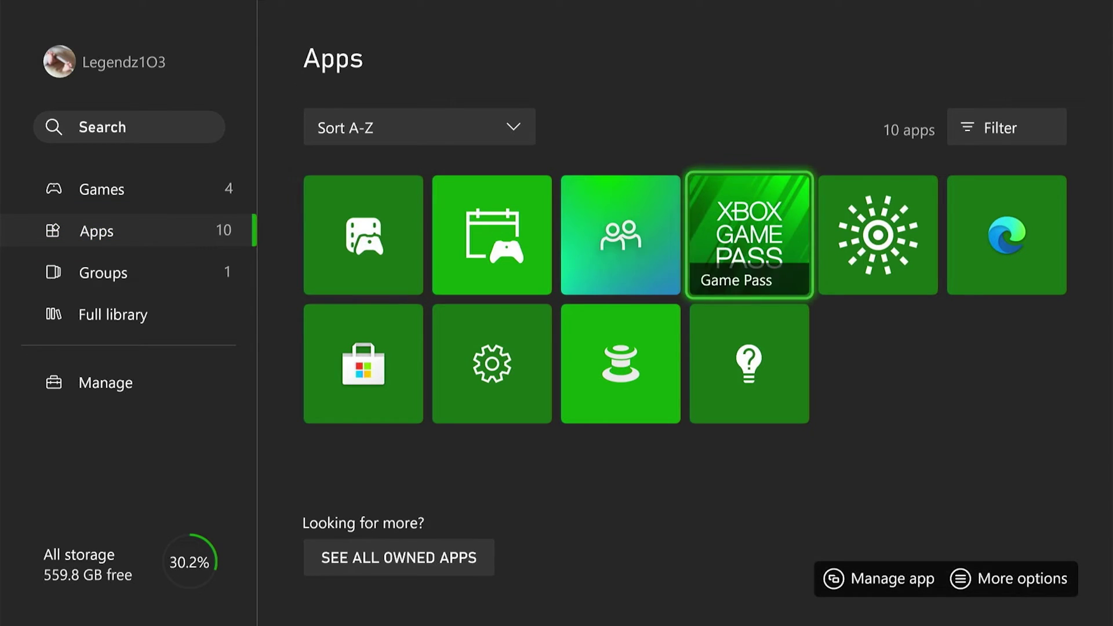
pyautogui.press('Right')
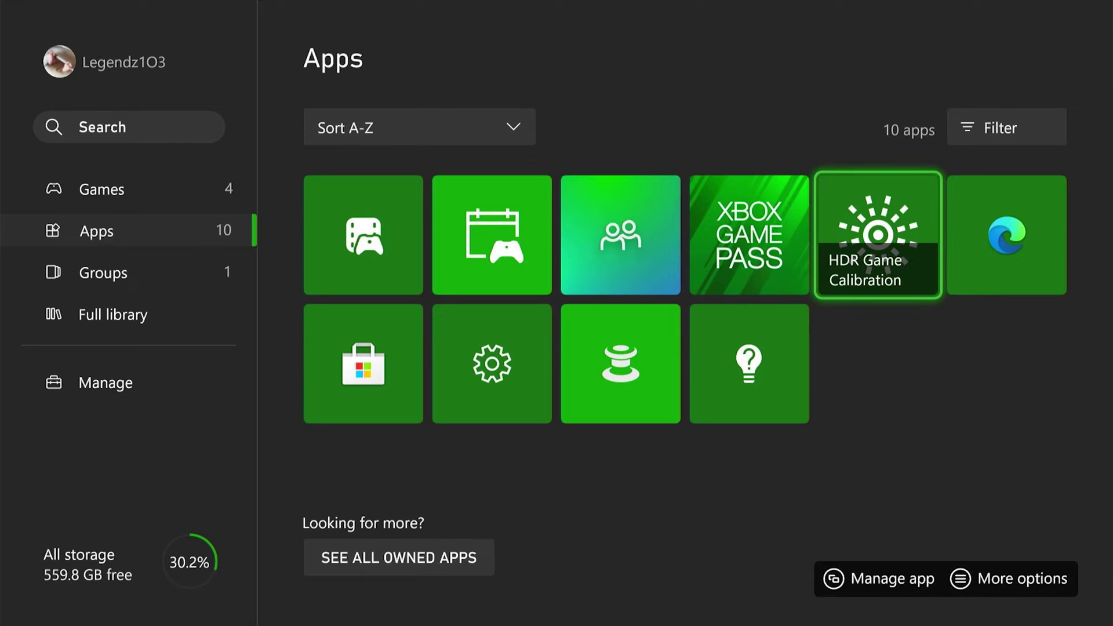
pyautogui.press('Right')
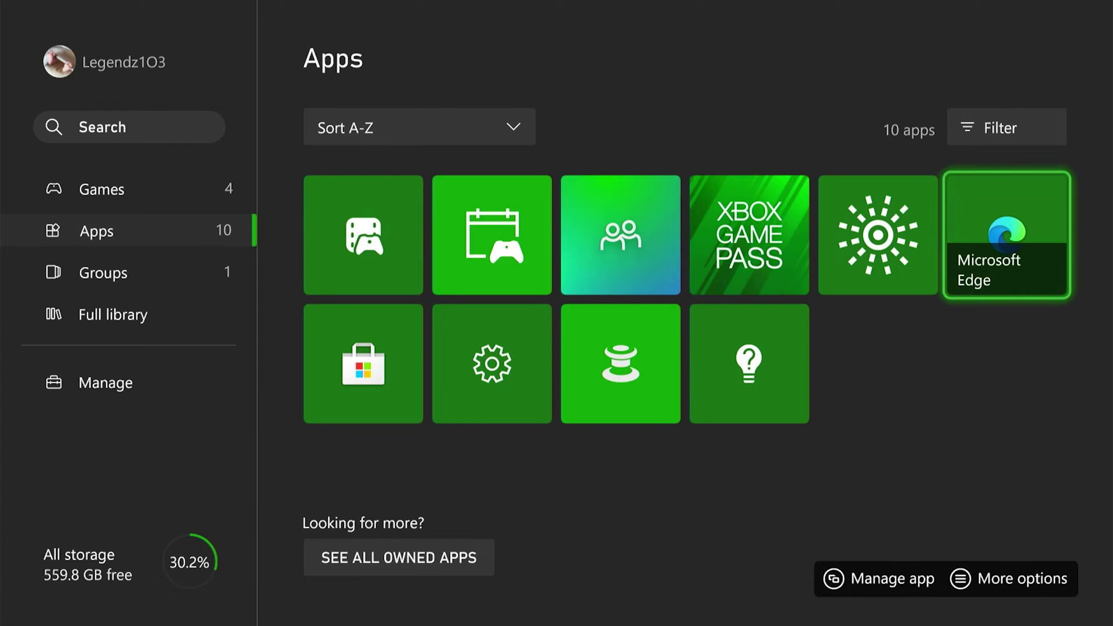
pyautogui.press('Left')
pyautogui.press('Left')
pyautogui.press('Left')
pyautogui.press('Left')
pyautogui.press('Left')
pyautogui.press('Left')
pyautogui.press('Up')
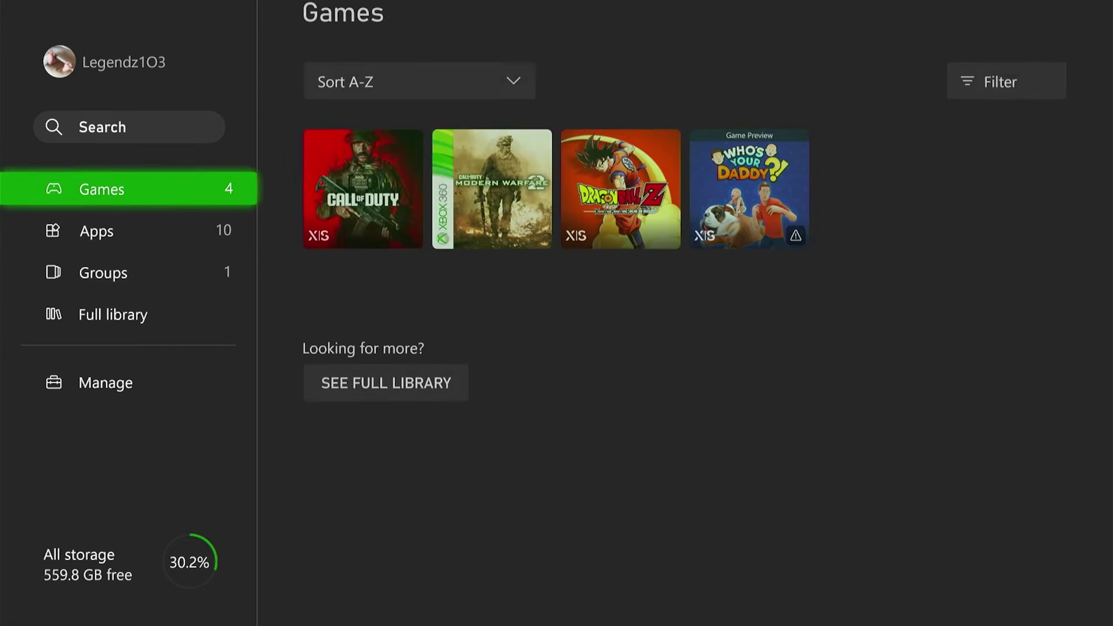
# Step: Open the game and add-ons management page for Call of Duty: Modern Warfare 2 from the installed games
pyautogui.press('Right')
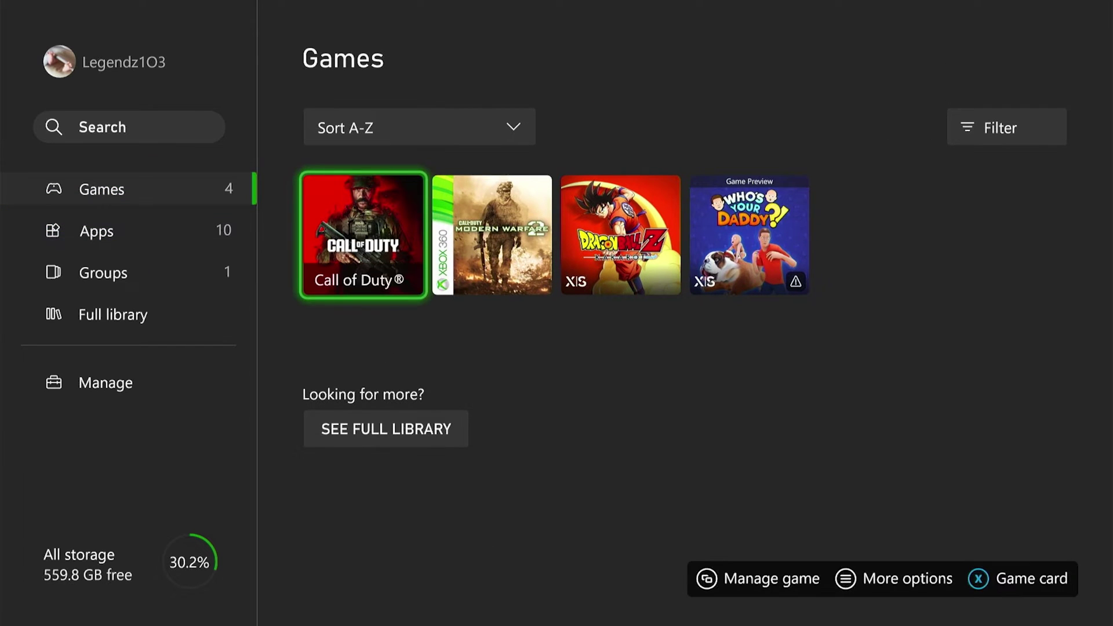
pyautogui.press('Right')
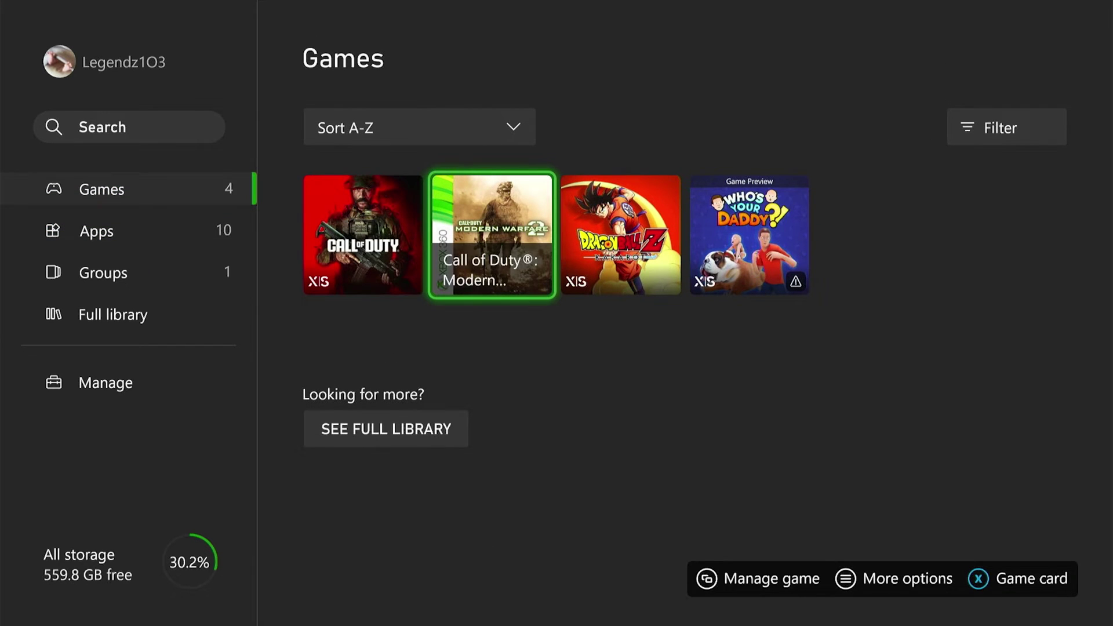
pyautogui.press('Menu')
pyautogui.press('Down')
pyautogui.press('Down')
pyautogui.press('Down')
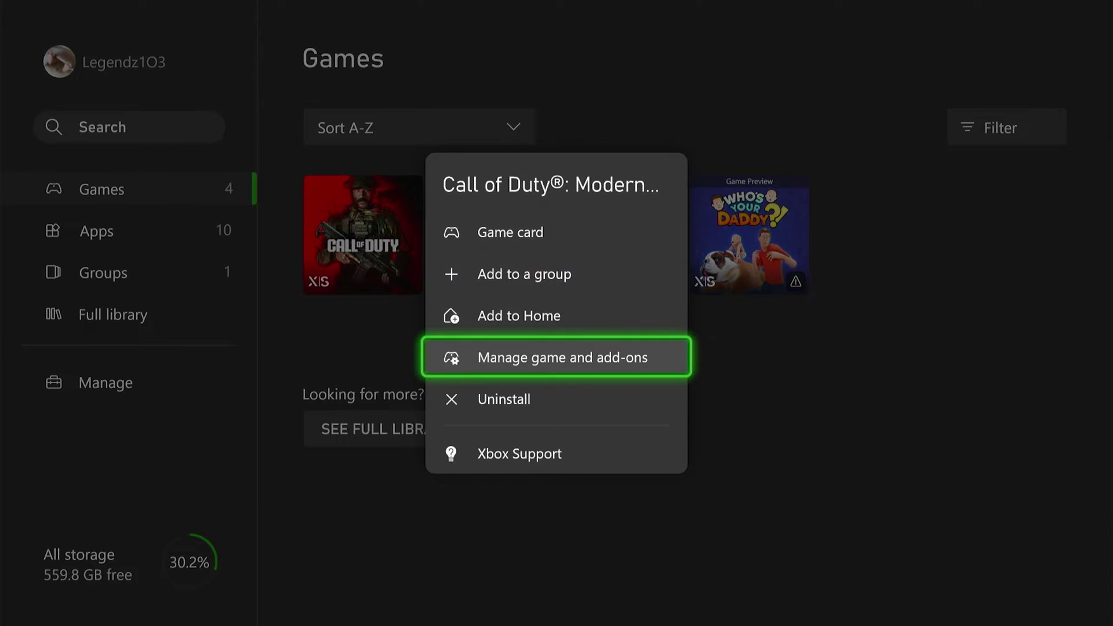
pyautogui.press('Return')
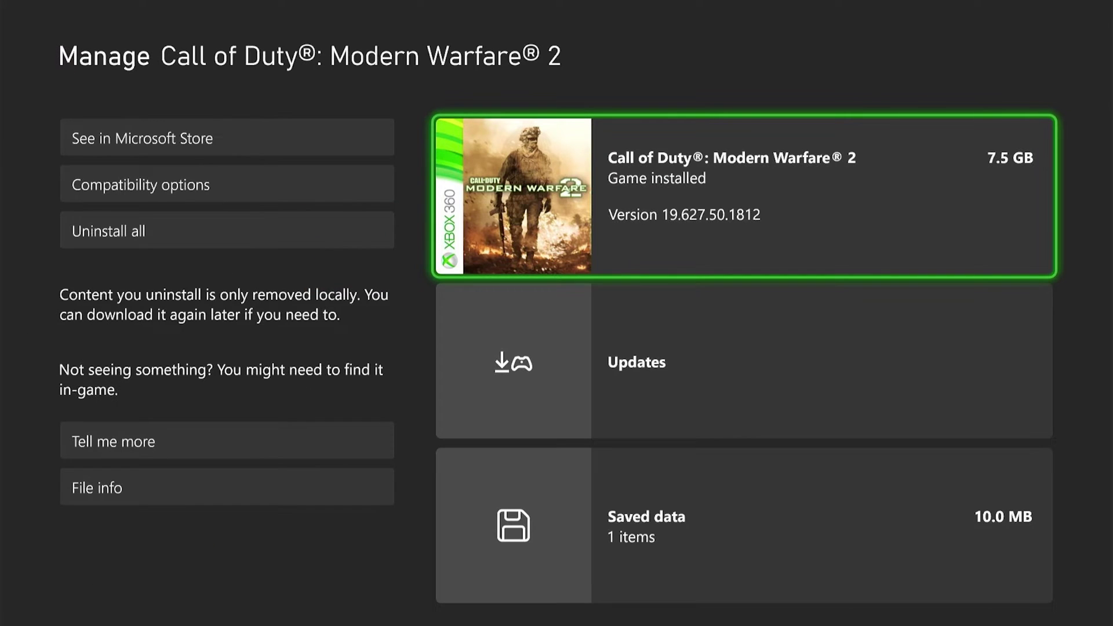
# Step: Open Modern Warfare 2's internal storage contents and examine the base game and its add-ons
pyautogui.press('Return')
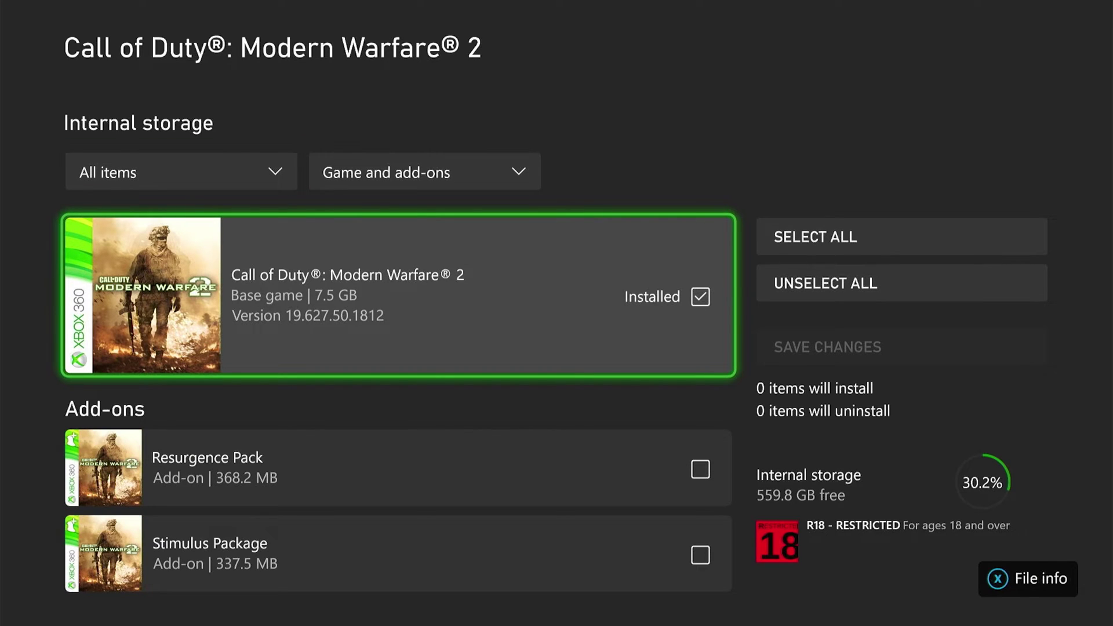
pyautogui.press('Down')
pyautogui.press('Down')
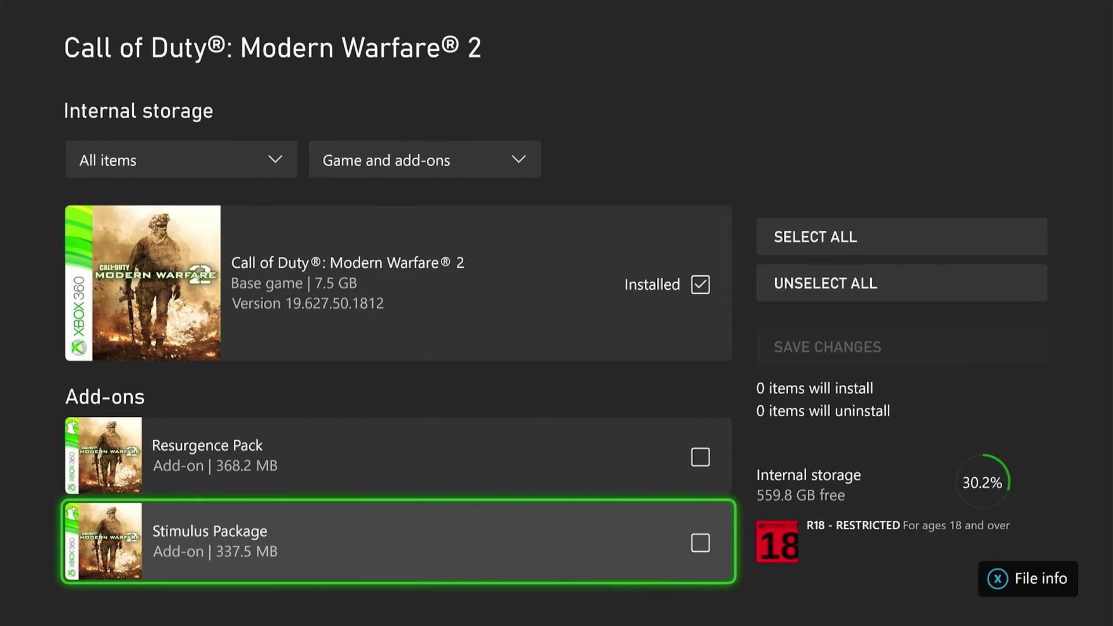
pyautogui.press('Up')
pyautogui.press('Up')
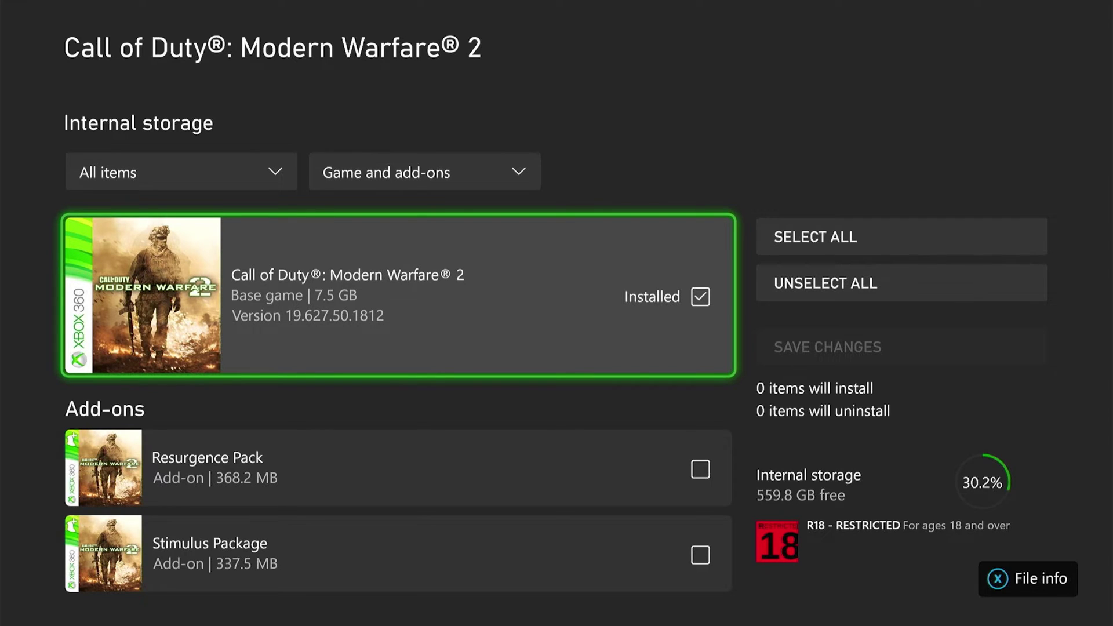
# Step: Mark the Modern Warfare 2 base game for removal and leave its storage contents without saving the changes
pyautogui.press('Return')
pyautogui.press('Right')
pyautogui.press('Down')
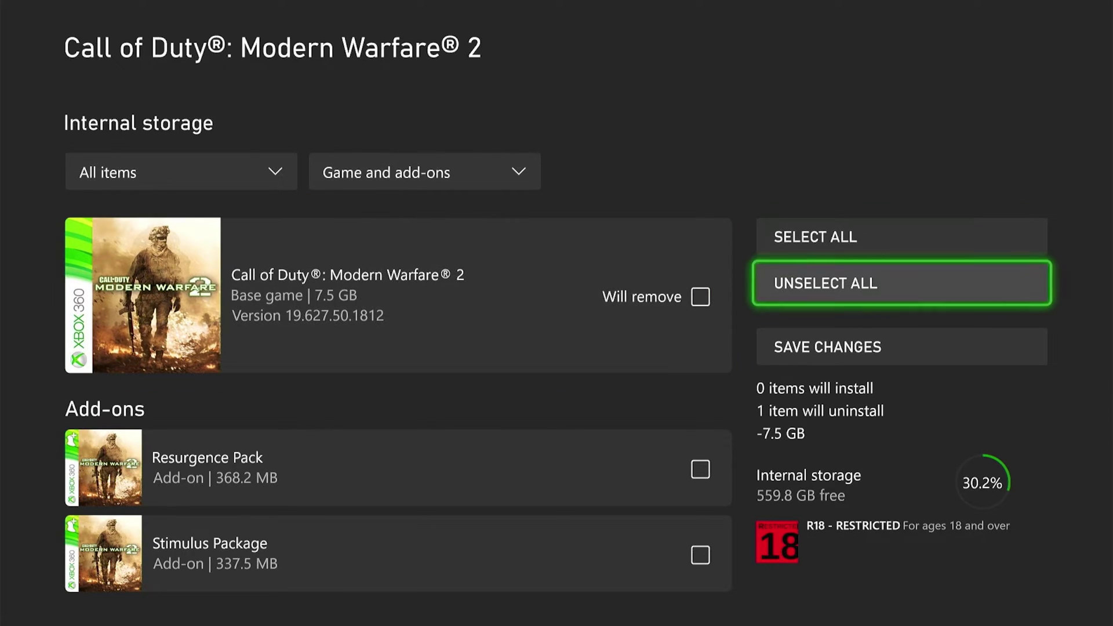
pyautogui.press('Down')
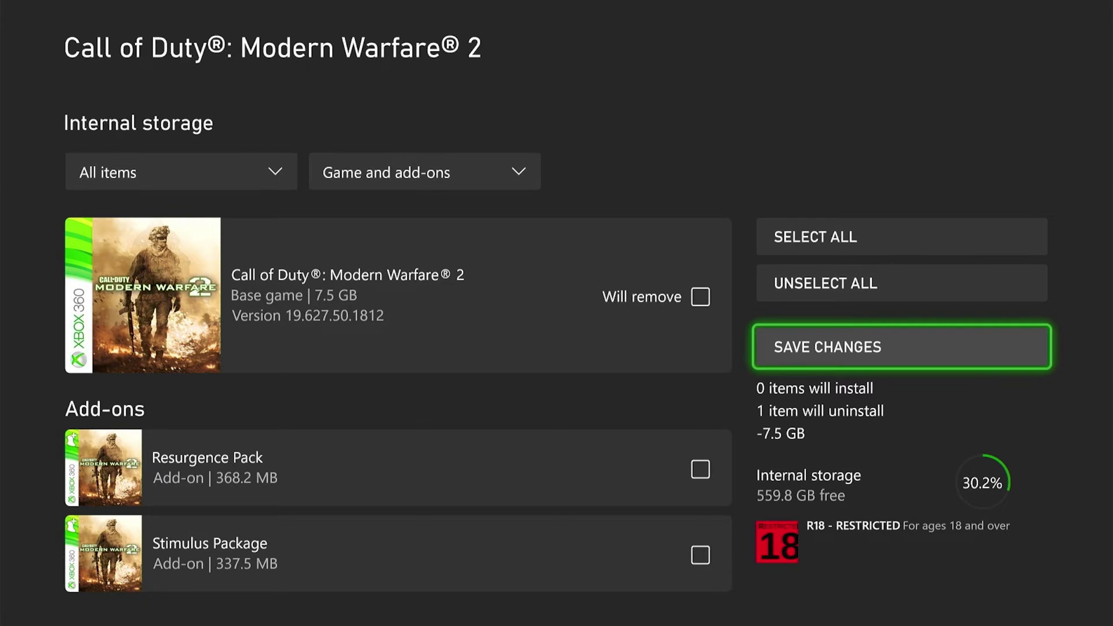
pyautogui.press('Escape')
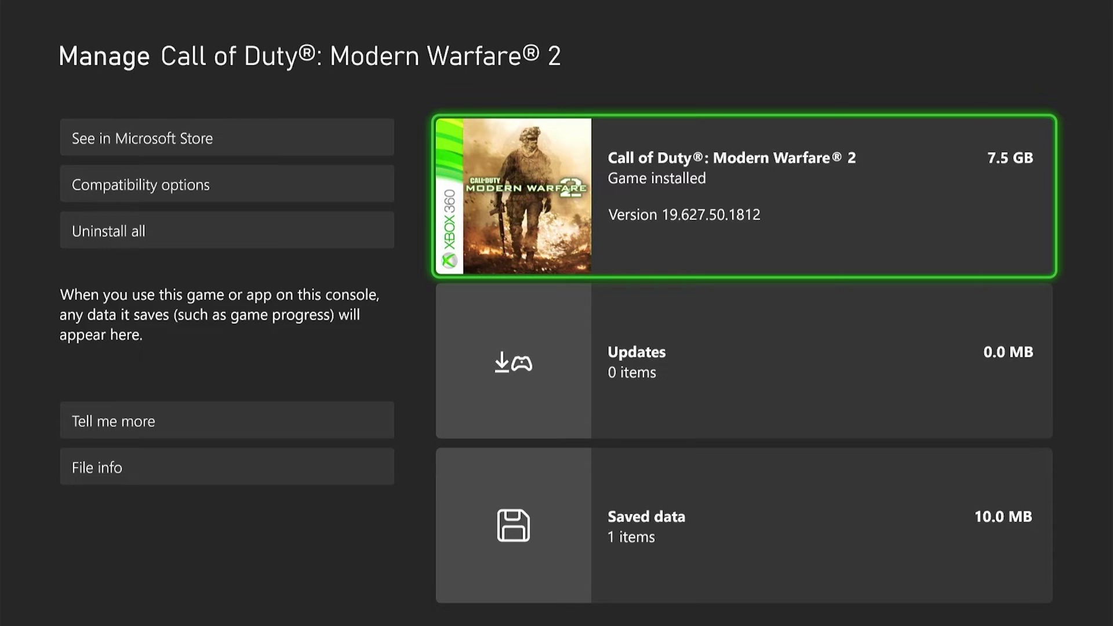
# Step: Inspect Modern Warfare 2's saved data and return to the installed games
pyautogui.press('Down')
pyautogui.press('Down')
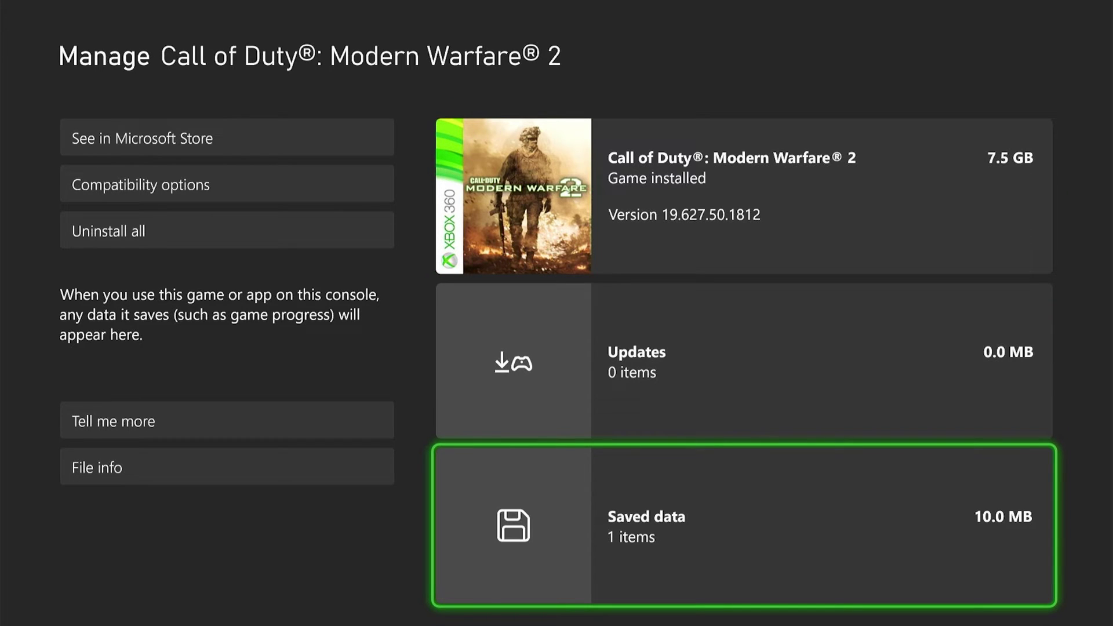
pyautogui.press('Return')
pyautogui.press('Down')
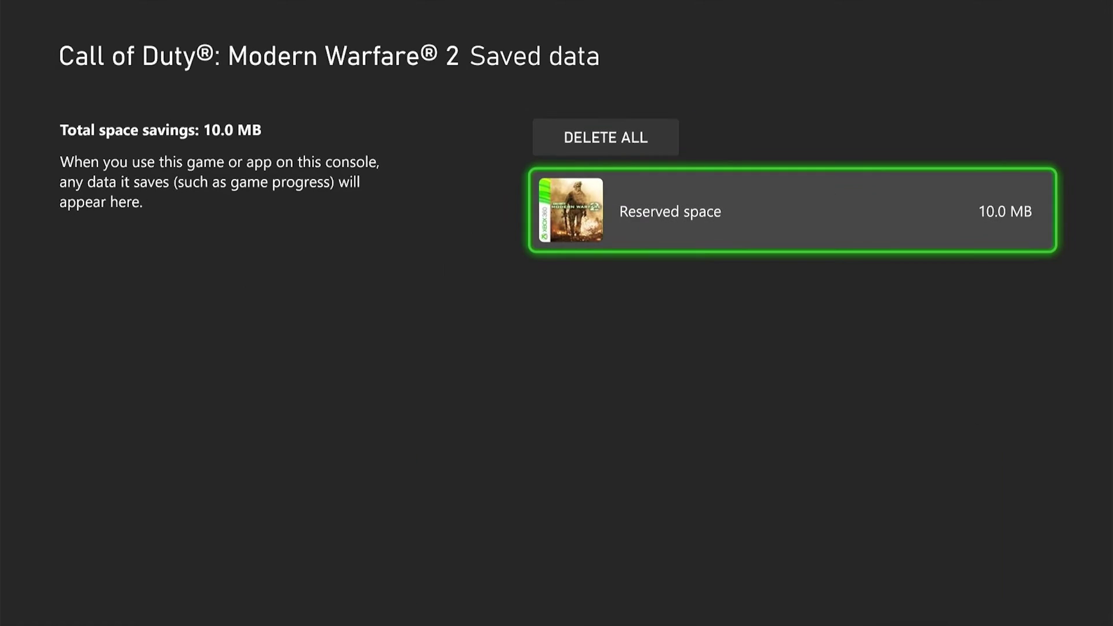
pyautogui.press('Up')
pyautogui.press('Escape')
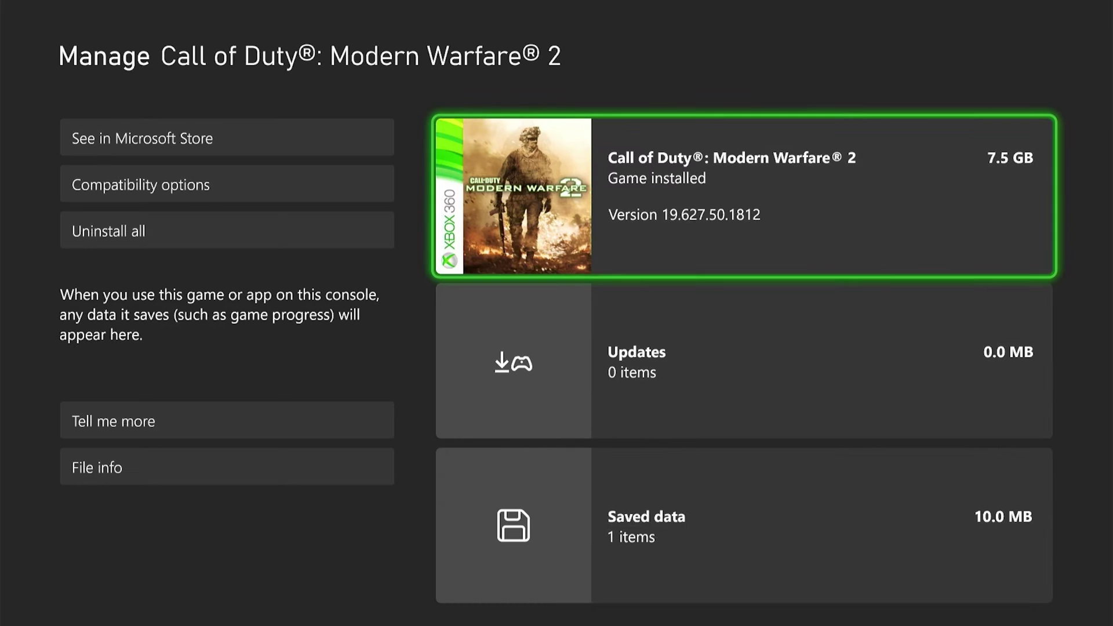
pyautogui.press('Escape')
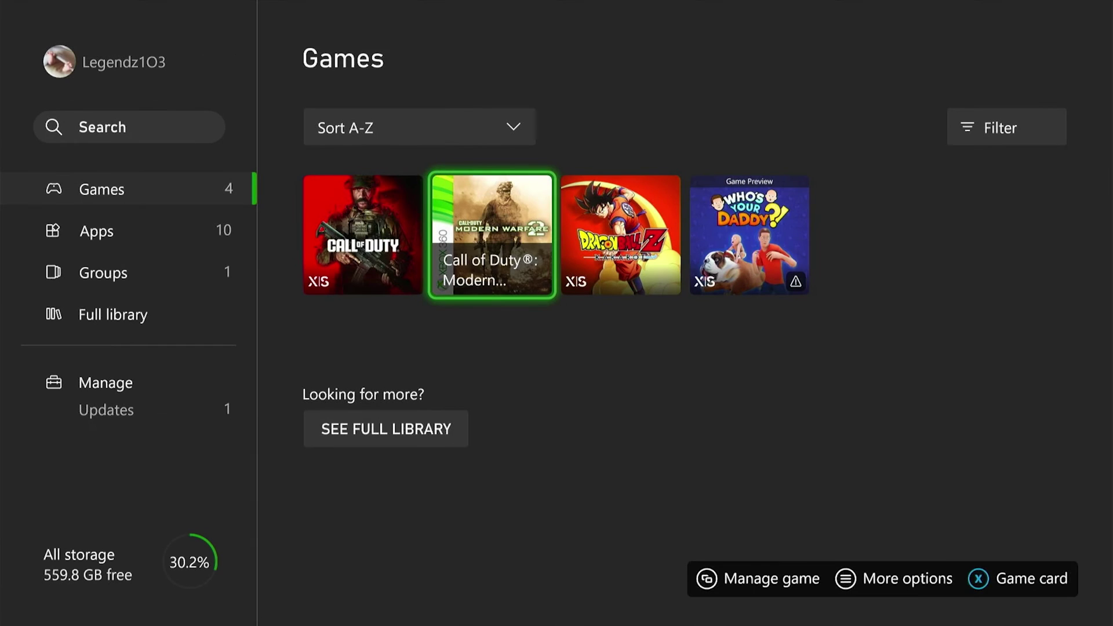
# Step: Open DRAGON BALL Z: KAKAROT's management page and show its base game and add-ons in internal storage
pyautogui.press('Right')
pyautogui.press('Menu')
pyautogui.press('Down')
pyautogui.press('Down')
pyautogui.press('Down')
pyautogui.press('Return')
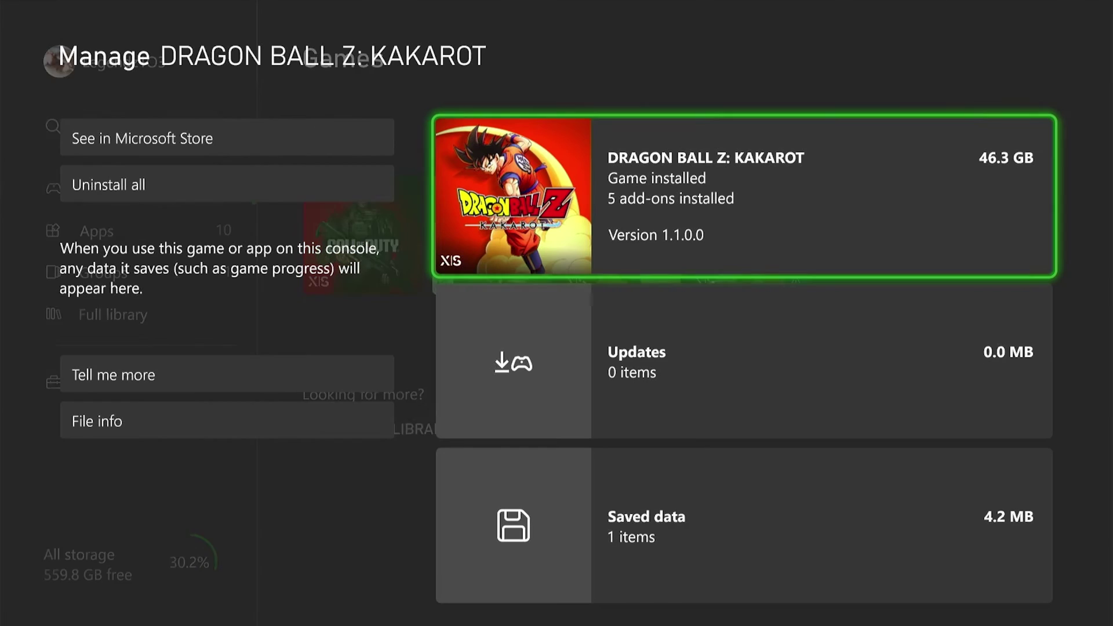
pyautogui.press('Return')
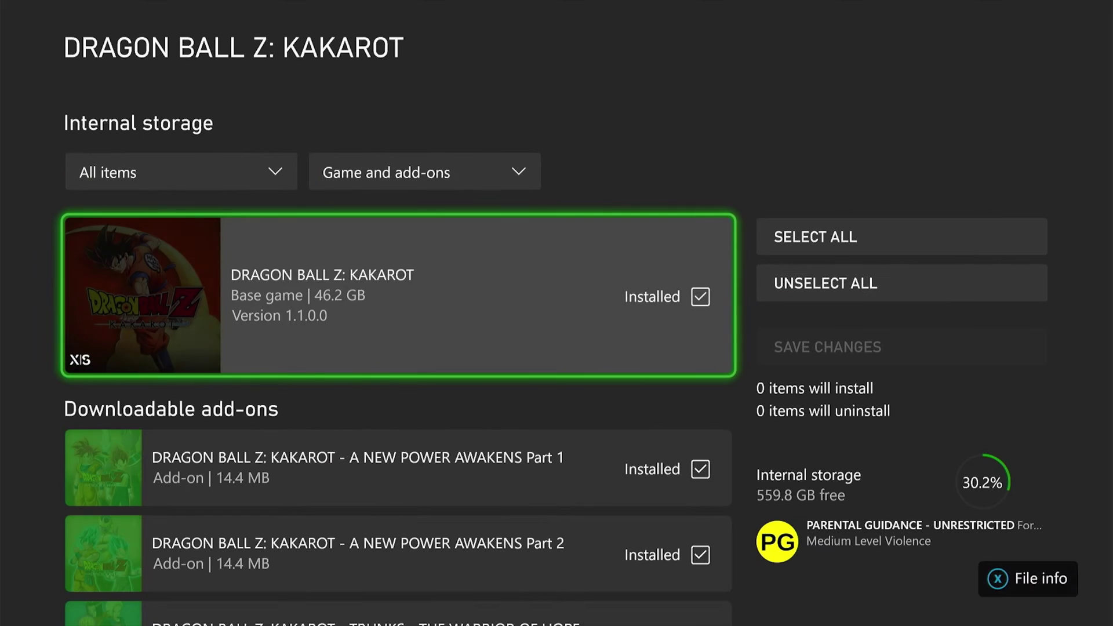
# Step: Mark the KAKAROT add-ons A NEW POWER AWAKENS Part 1 and Part 2 for removal
pyautogui.press('Down')
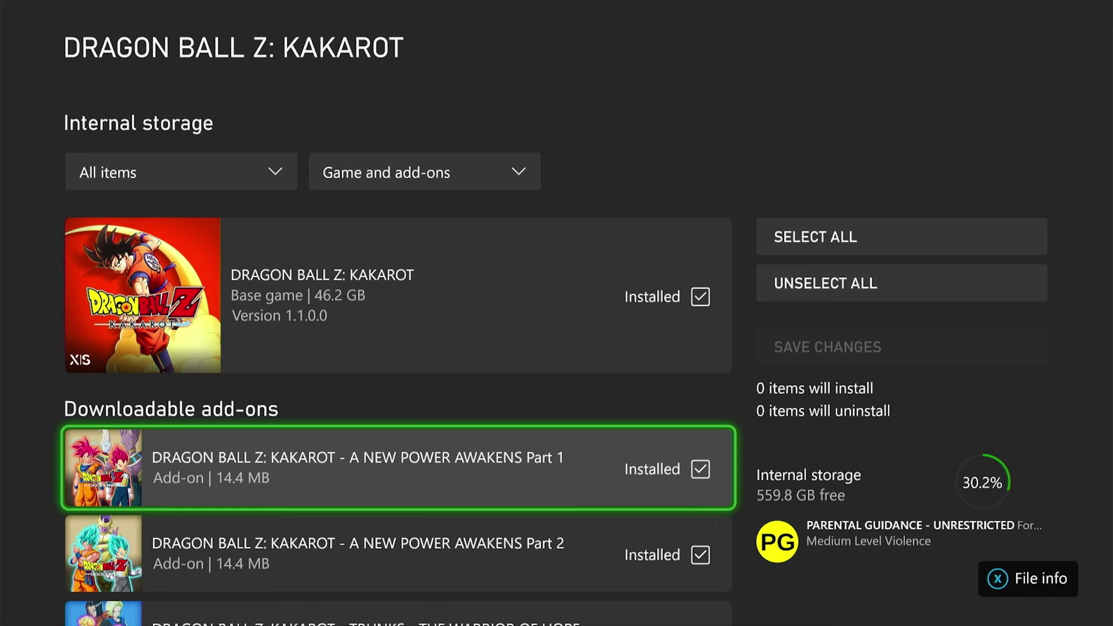
pyautogui.press('Down')
pyautogui.press('Down')
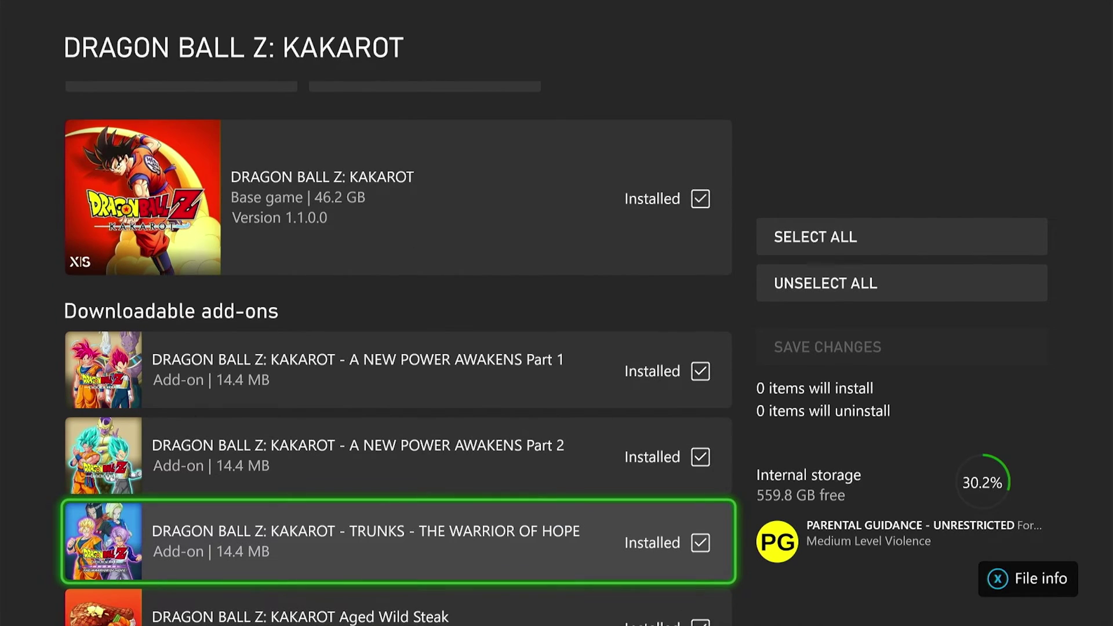
pyautogui.press('Down')
pyautogui.press('Down')
pyautogui.press('Up')
pyautogui.press('Up')
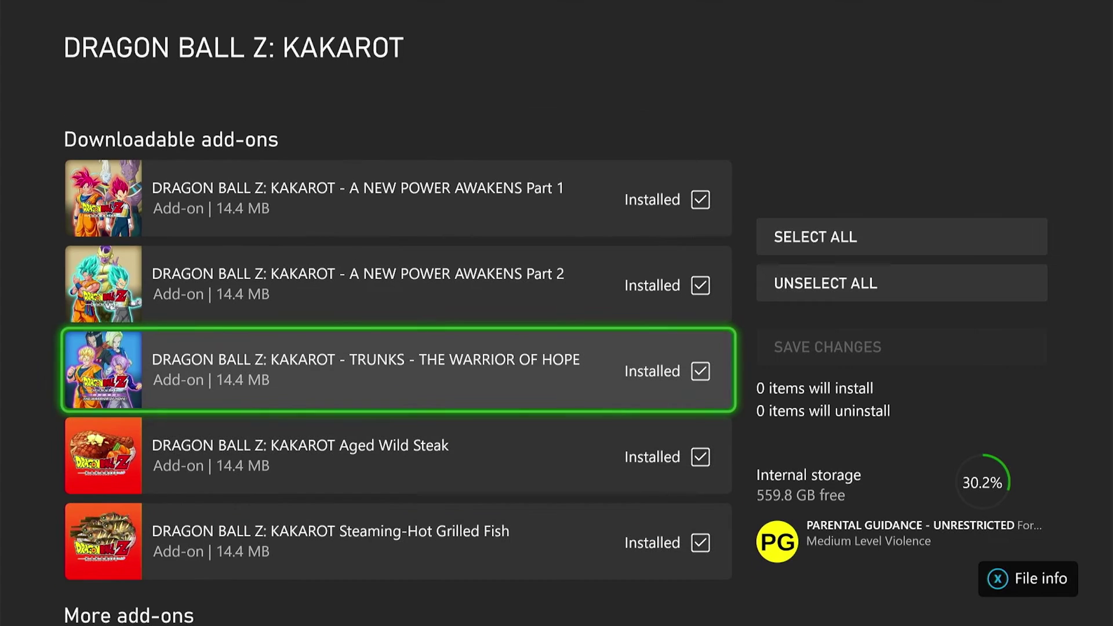
pyautogui.press('Up')
pyautogui.press('Up')
pyautogui.press('Return')
pyautogui.press('Down')
pyautogui.press('Return')
# Step: Mark the add-ons TRUNKS - THE WARRIOR OF HOPE, Aged Wild Steak and Steaming-Hot Grilled Fish for removal
pyautogui.press('Down')
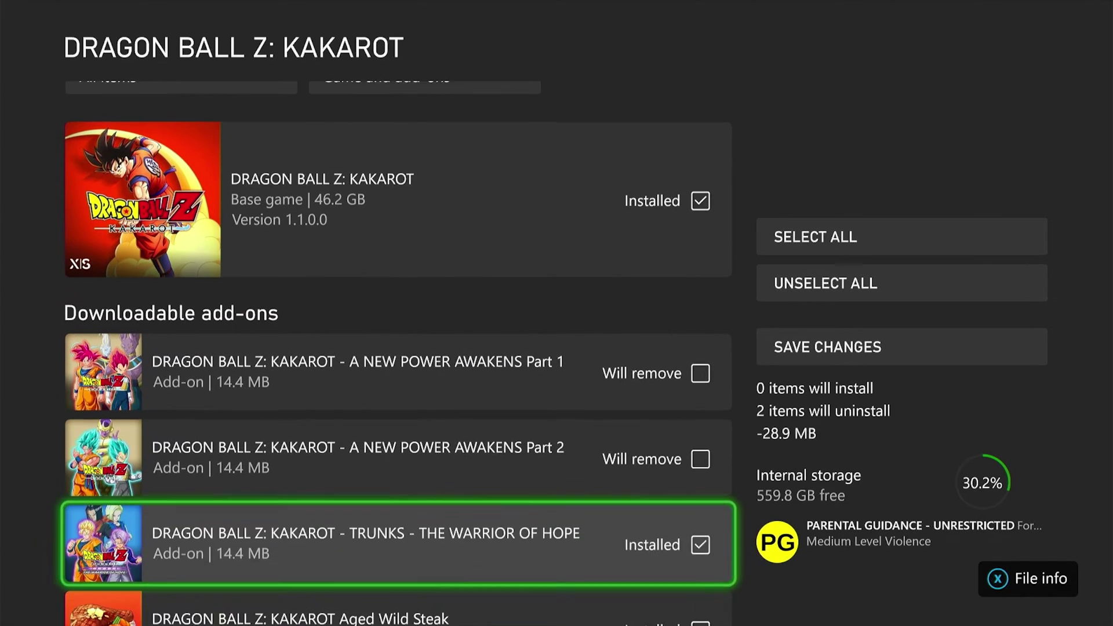
pyautogui.press('Return')
pyautogui.press('Down')
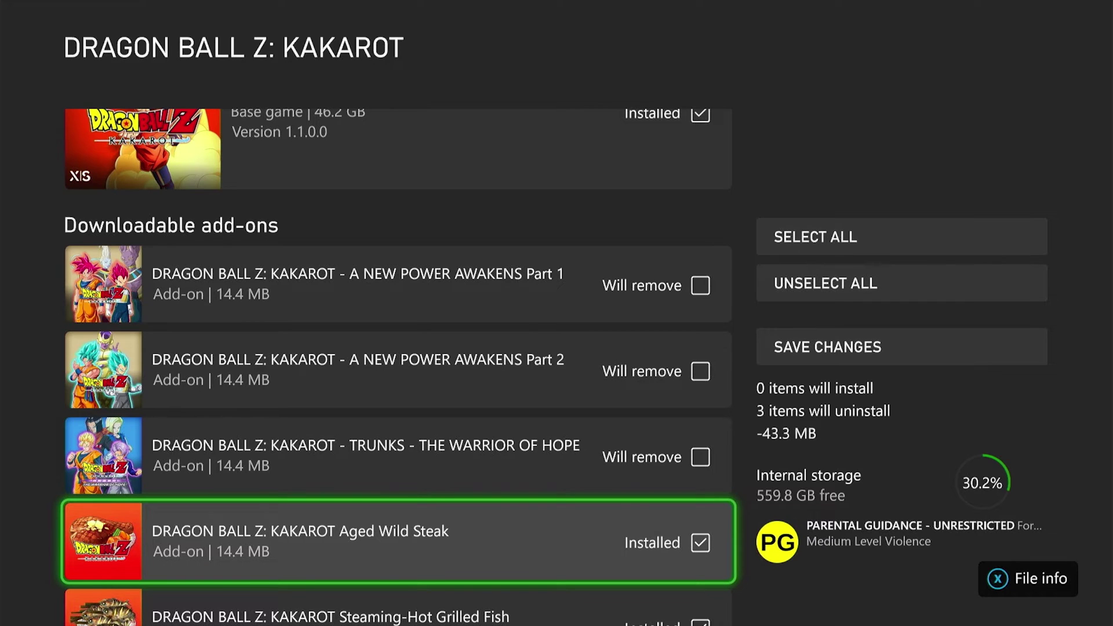
pyautogui.press('Down')
pyautogui.press('Up')
pyautogui.press('Return')
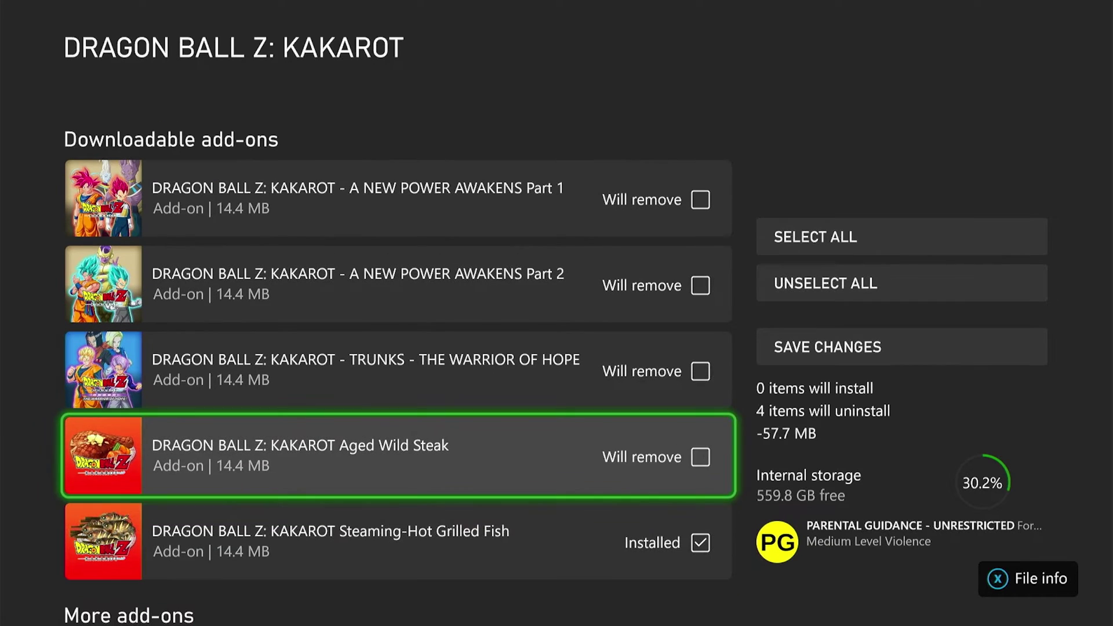
pyautogui.press('Down')
pyautogui.press('Return')
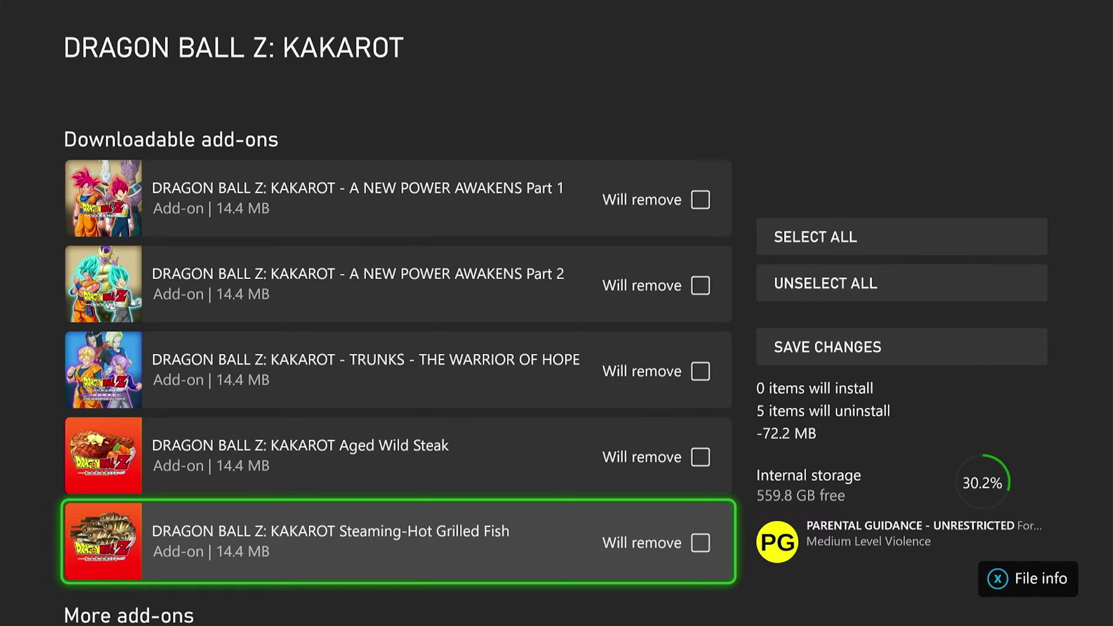
# Step: Leave DRAGON BALL Z: KAKAROT's content management without saving the marked removals and return to the installed games
pyautogui.press('Right')
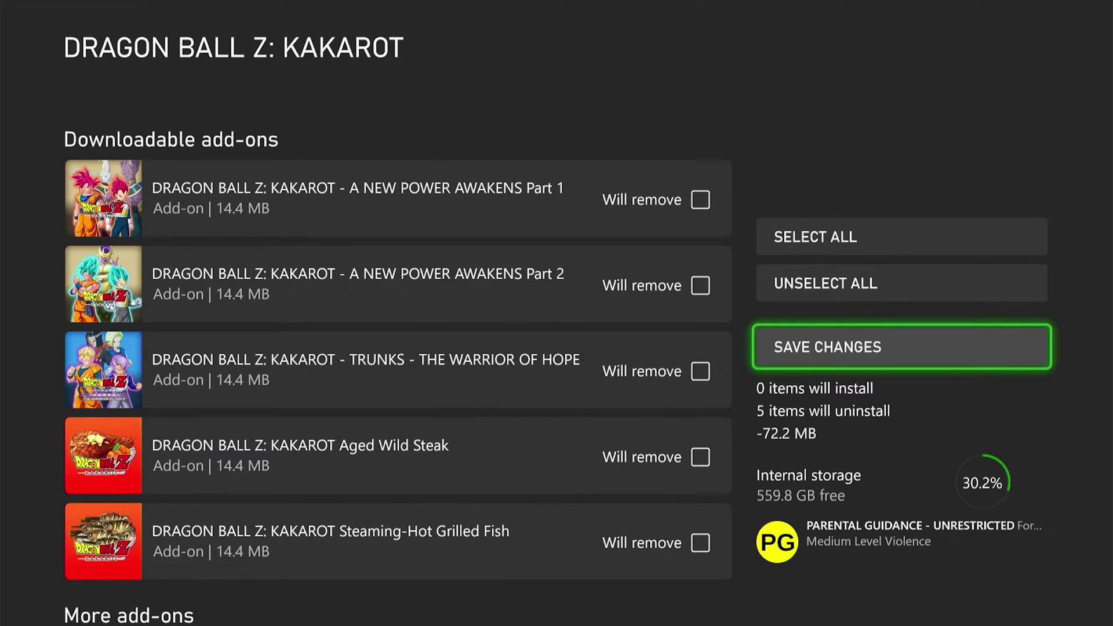
pyautogui.press('Left')
pyautogui.press('Down')
pyautogui.press('Down')
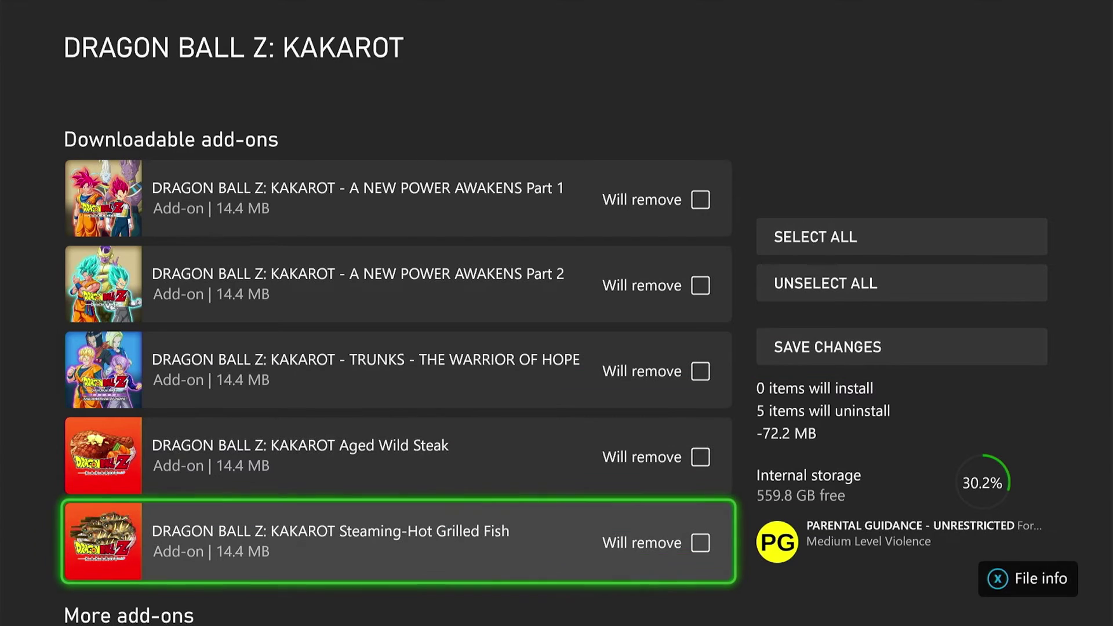
pyautogui.press('Up')
pyautogui.press('Up')
pyautogui.press('Up')
pyautogui.press('Up')
pyautogui.press('Up')
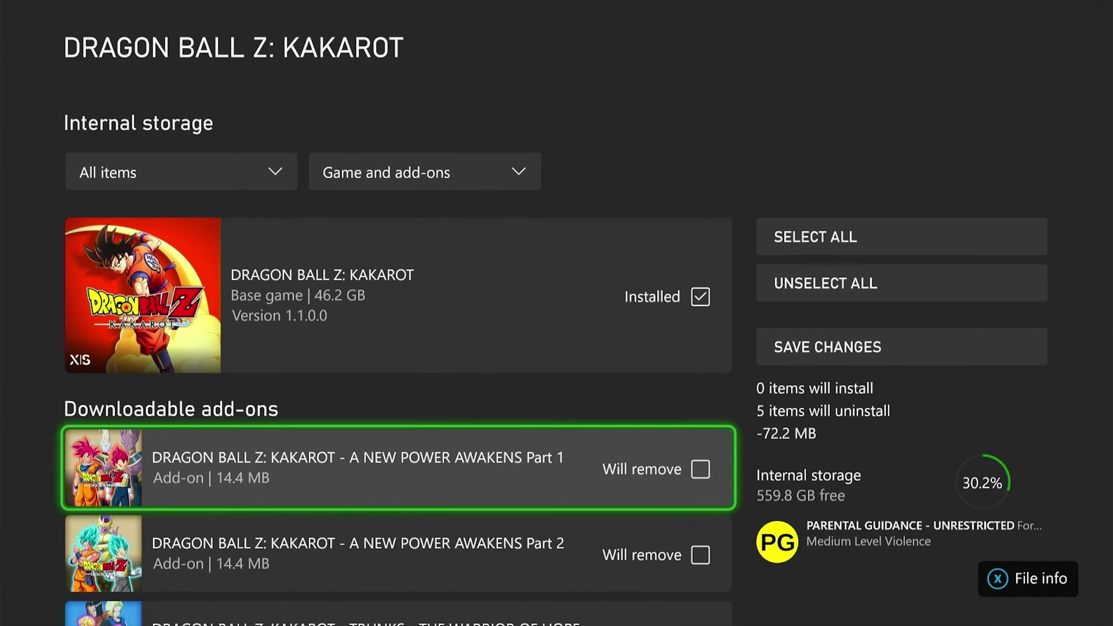
pyautogui.press('Escape')
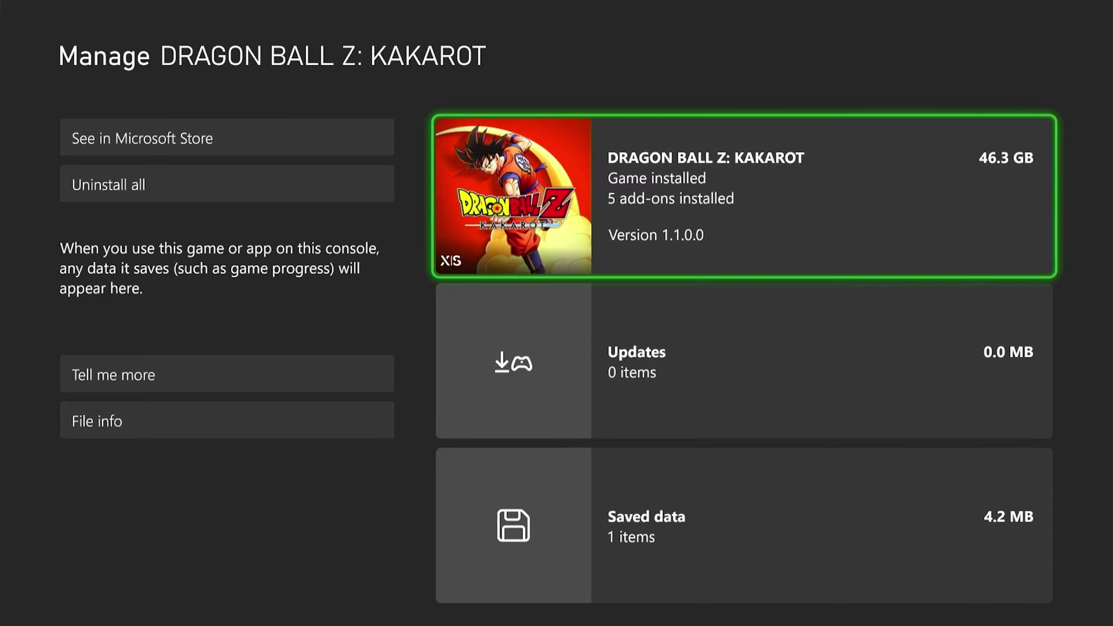
pyautogui.press('Escape')
# Step: Open Call of Duty's management page and show its base game and add-ons in internal storage
pyautogui.press('Left')
pyautogui.press('Left')
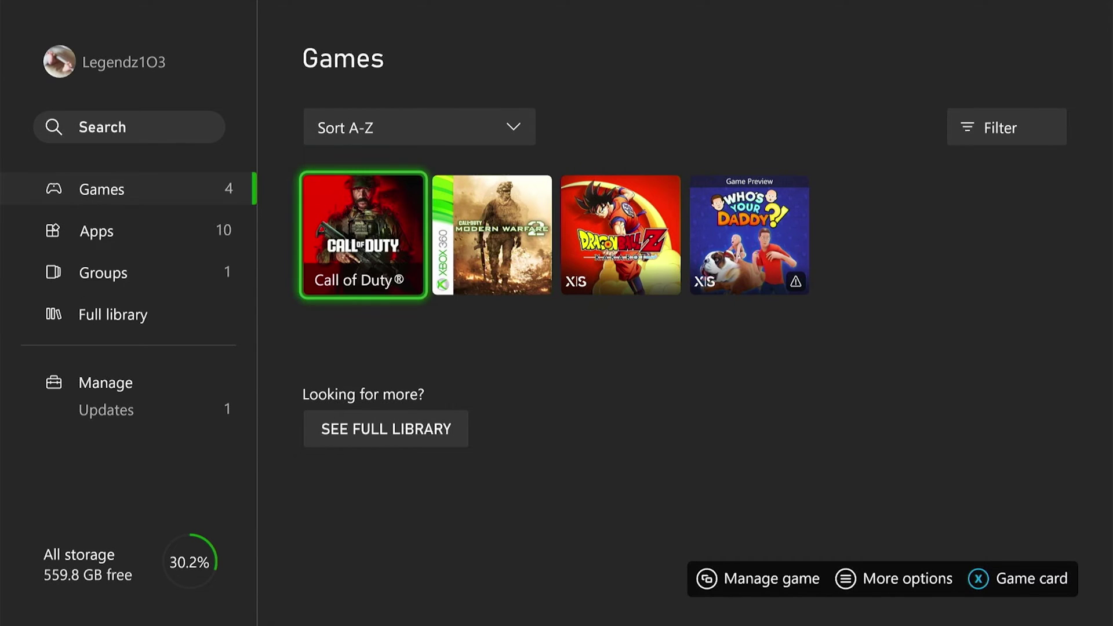
pyautogui.press('Menu')
pyautogui.press('Down')
pyautogui.press('Down')
pyautogui.press('Down')
pyautogui.press('Return')
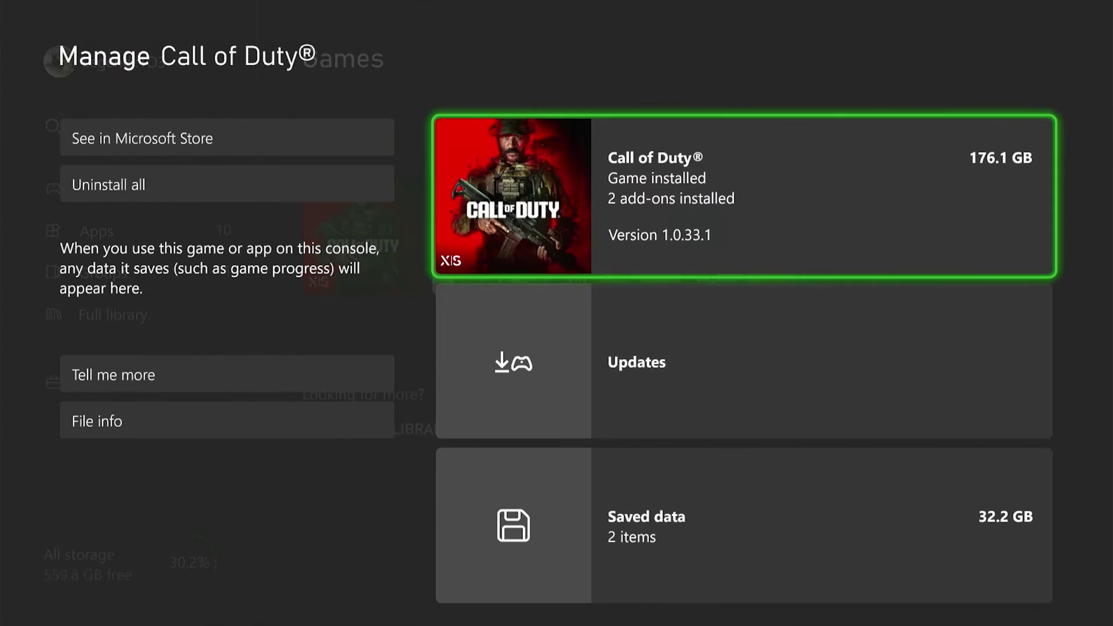
pyautogui.press('Return')
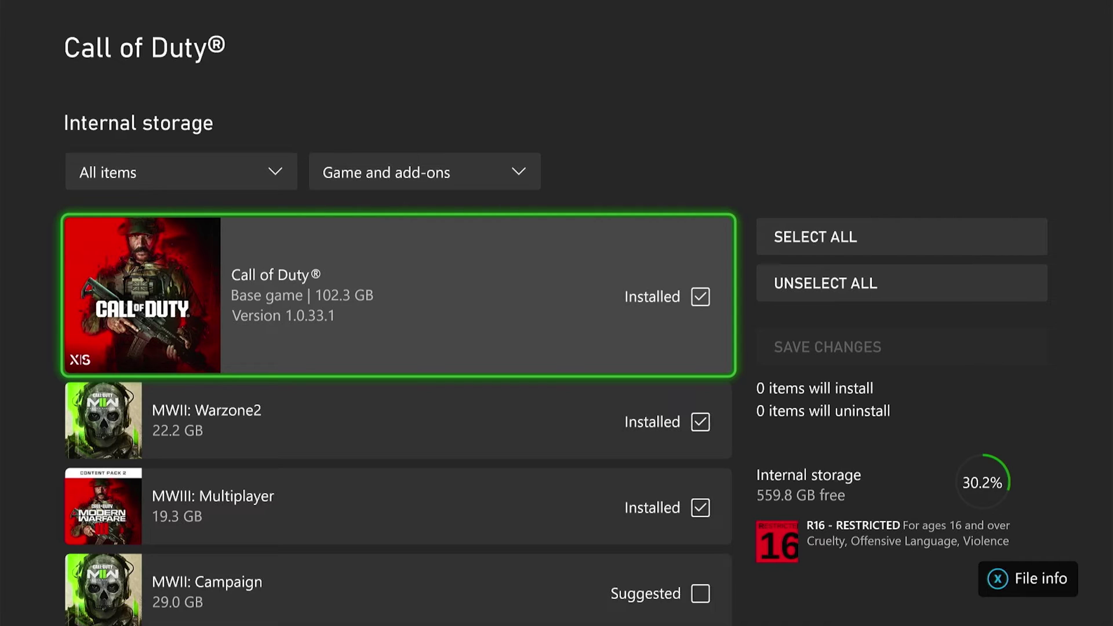
# Step: Examine Call of Duty's installed and suggested game components, from MWII: Warzone2 to MWIII: Campaign
pyautogui.press('Down')
pyautogui.press('Down')
pyautogui.press('Down')
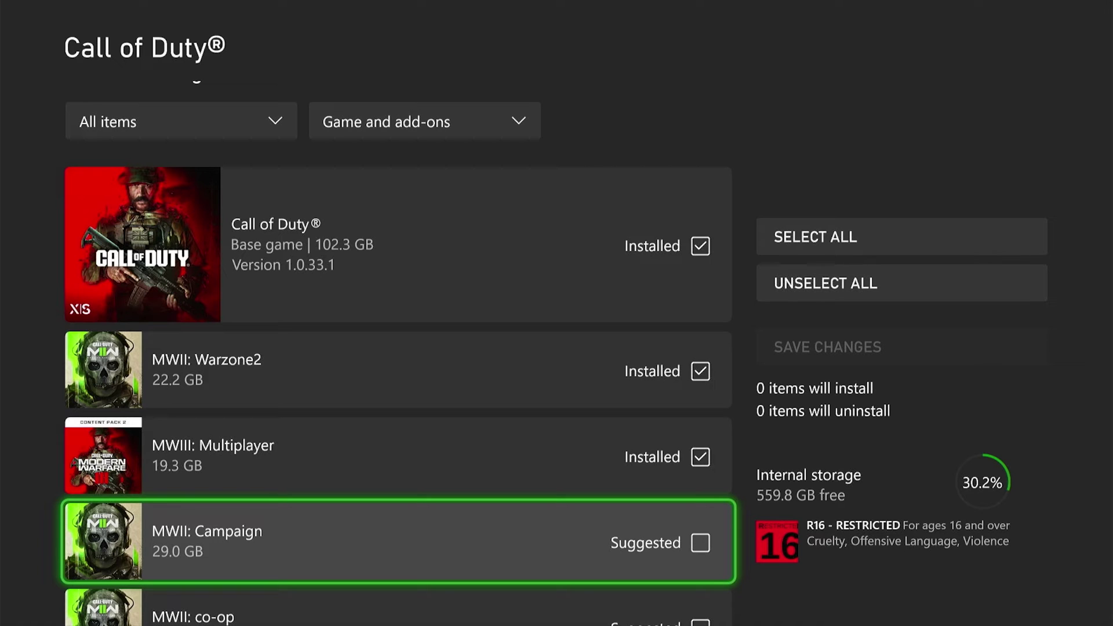
pyautogui.press('Down')
pyautogui.press('Down')
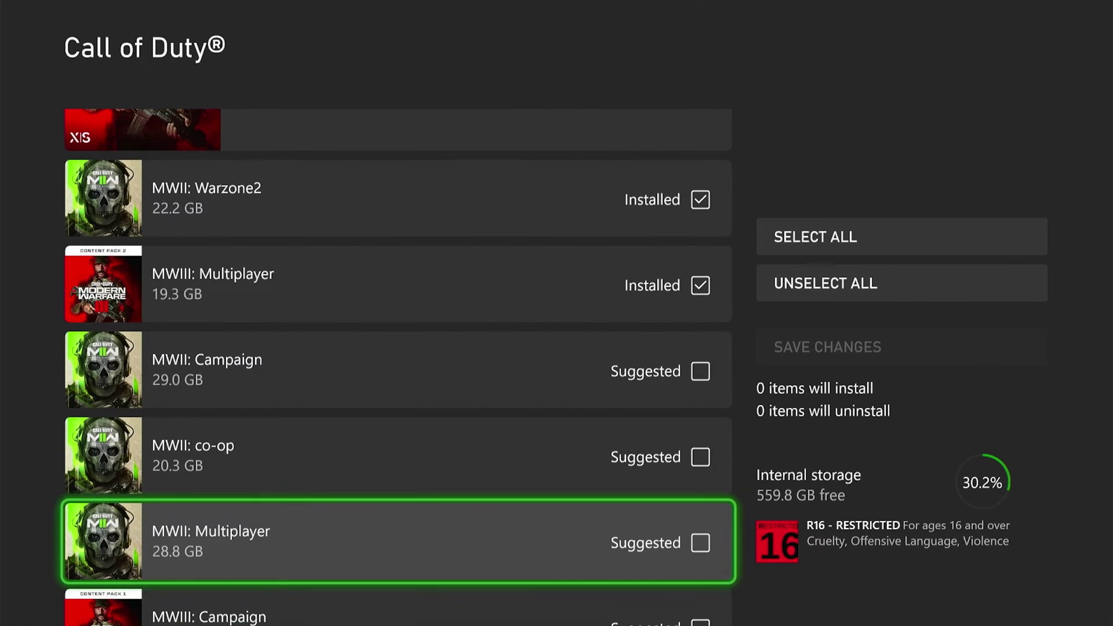
pyautogui.press('Down')
pyautogui.press('Down')
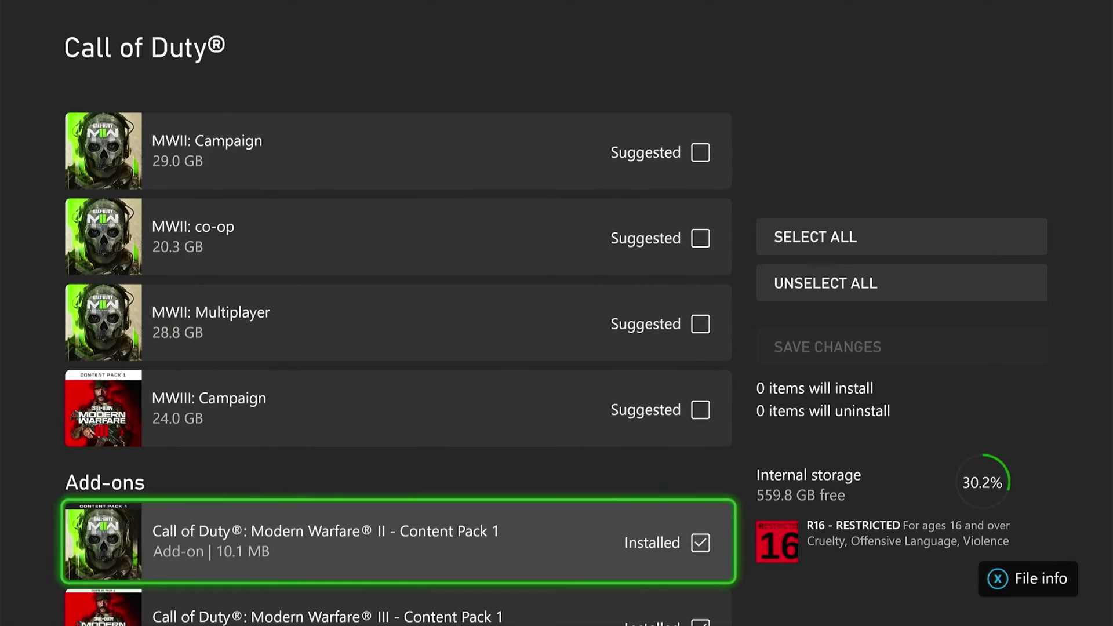
pyautogui.press('Up')
pyautogui.press('Up')
pyautogui.press('Up')
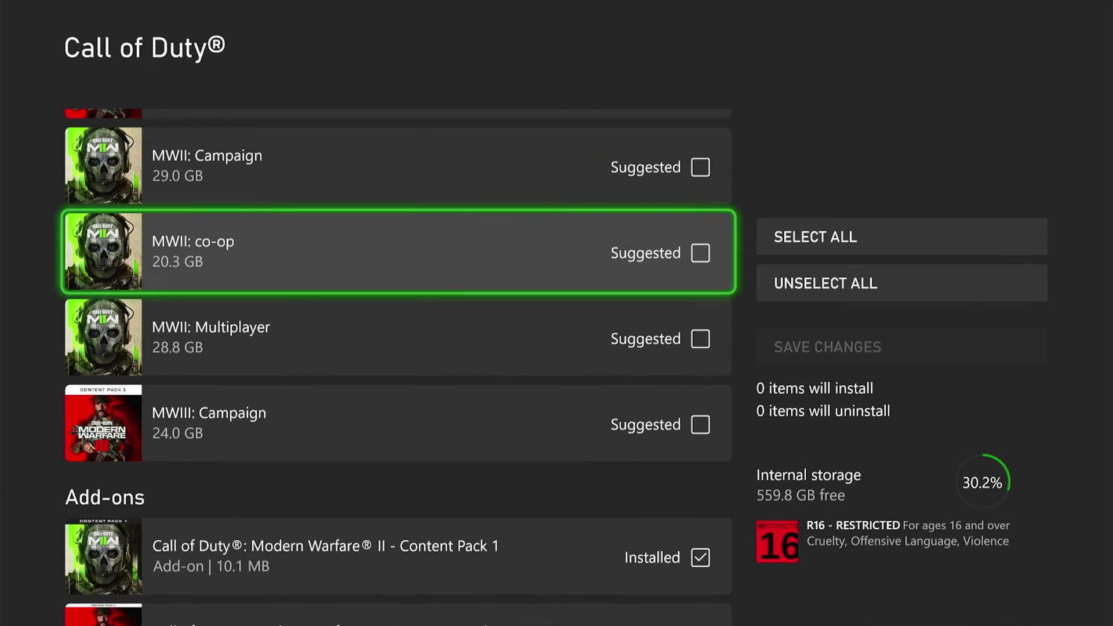
pyautogui.press('Down')
pyautogui.press('Down')
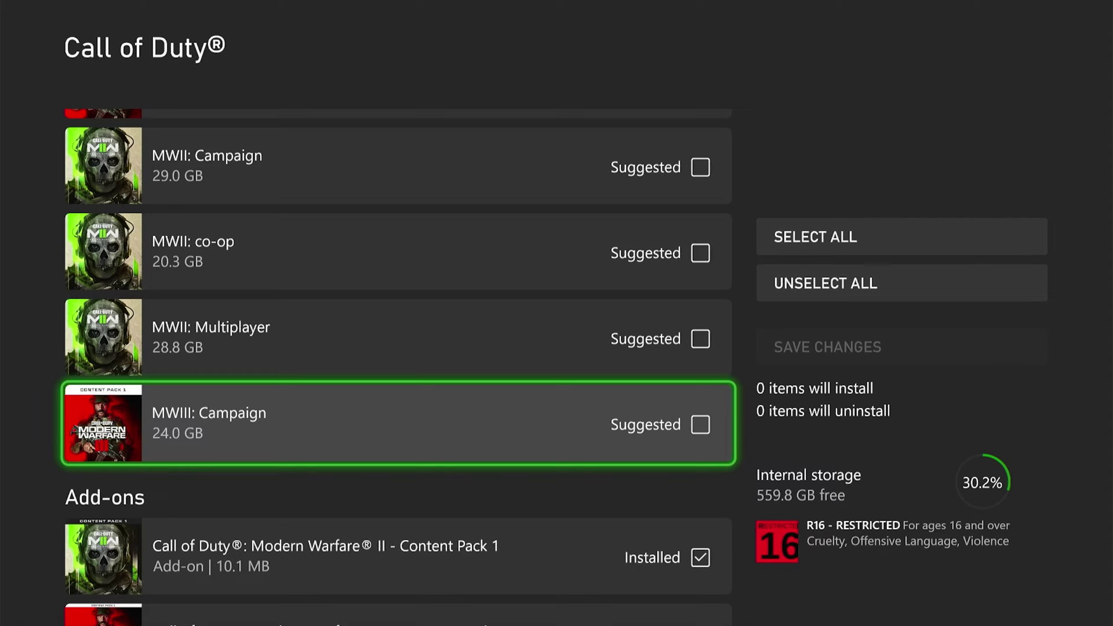
# Step: Look through Call of Duty's add-ons, from Modern Warfare II - Content Pack 1 to Modern Warfare III - Cross-Gen Pack 2
pyautogui.press('Down')
pyautogui.press('Down')
pyautogui.press('Down')
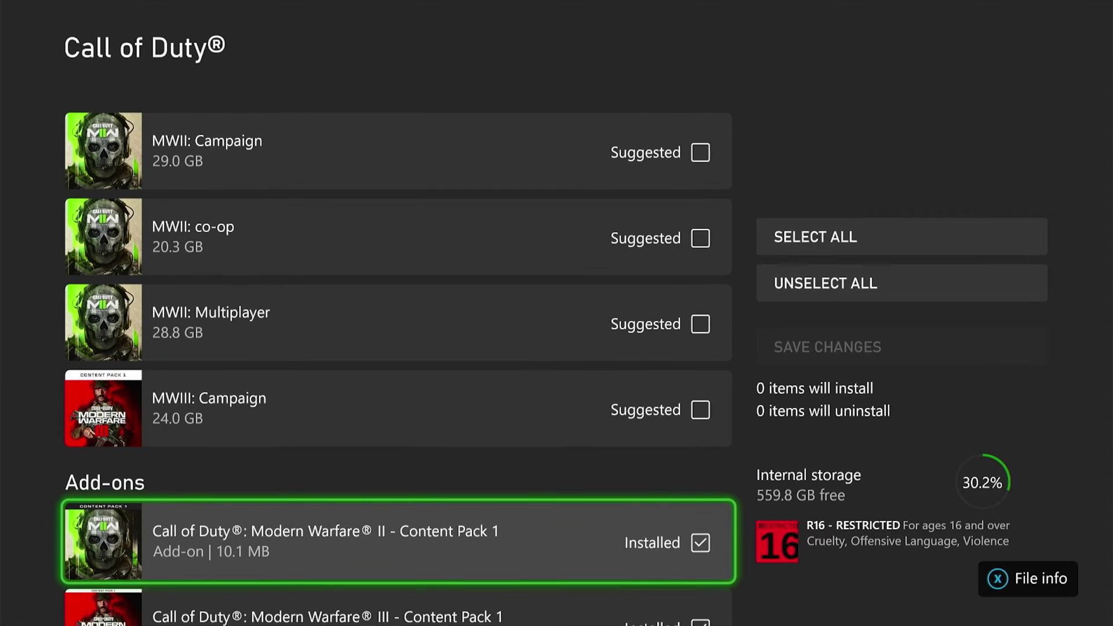
pyautogui.press('Down')
pyautogui.press('Down')
pyautogui.press('Down')
pyautogui.press('Down')
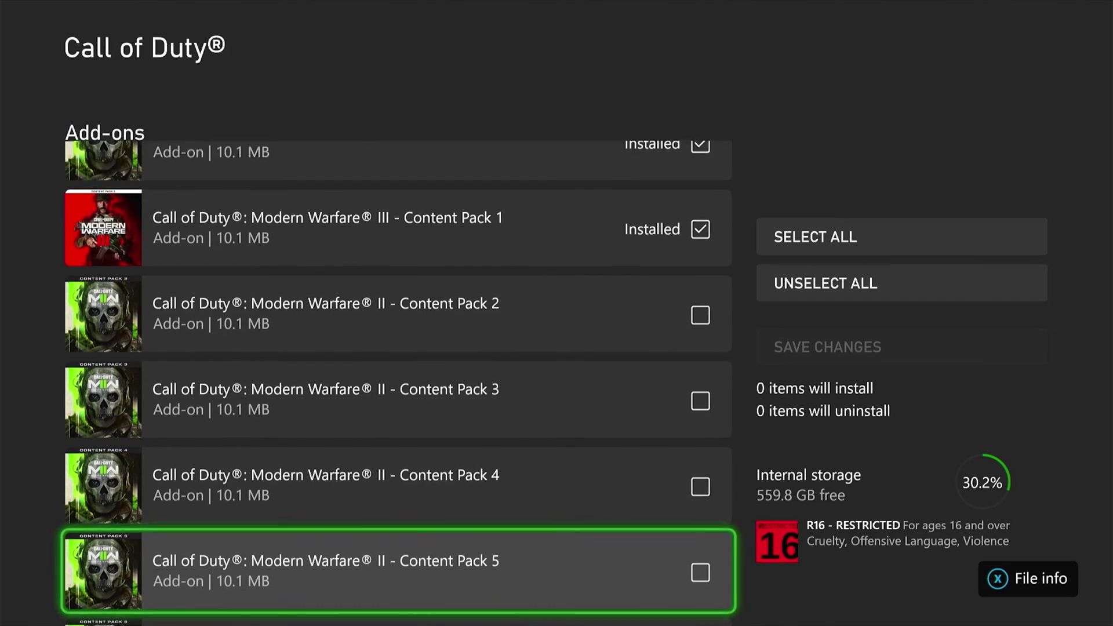
pyautogui.press('Up')
pyautogui.press('Up')
pyautogui.press('Up')
pyautogui.press('Up')
pyautogui.press('Up')
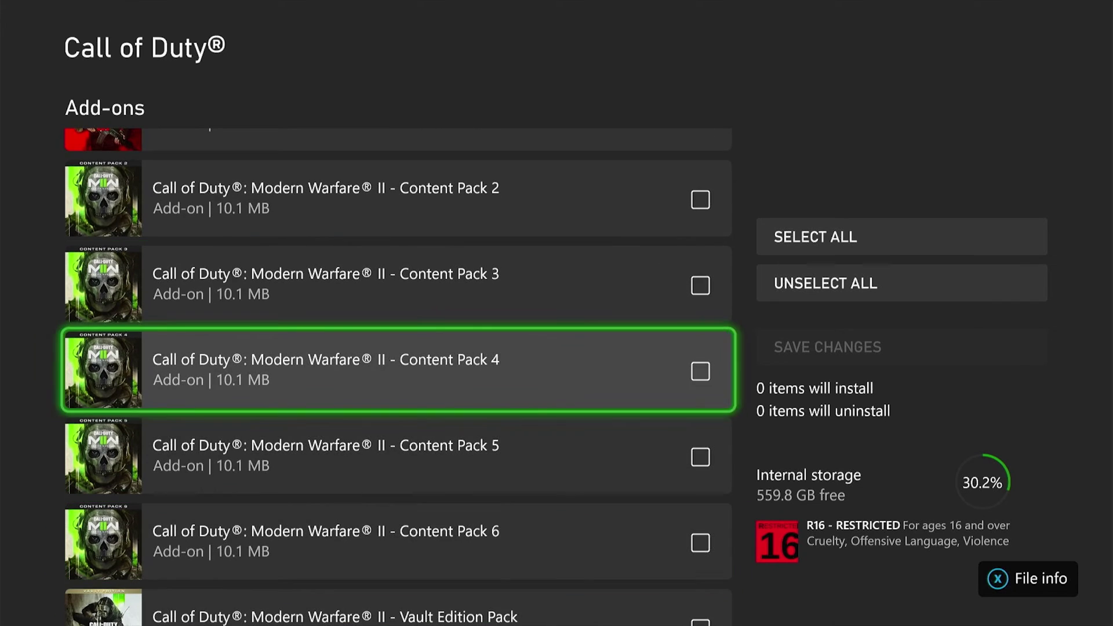
pyautogui.press('Up')
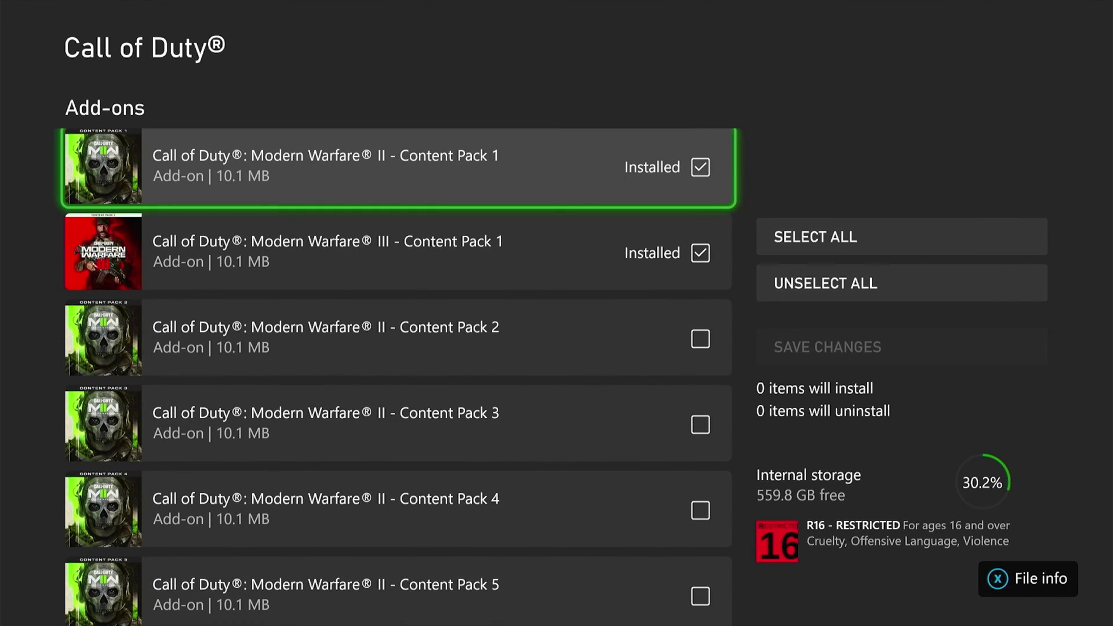
pyautogui.press('Down')
pyautogui.press('Down')
pyautogui.press('Down')
pyautogui.press('Down')
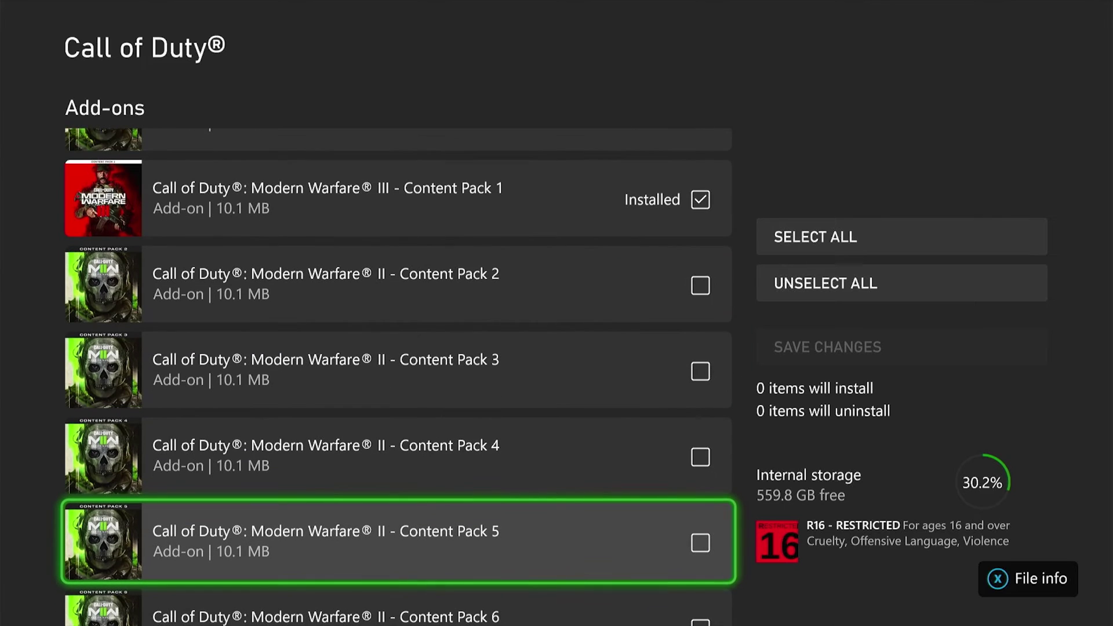
pyautogui.press('Down')
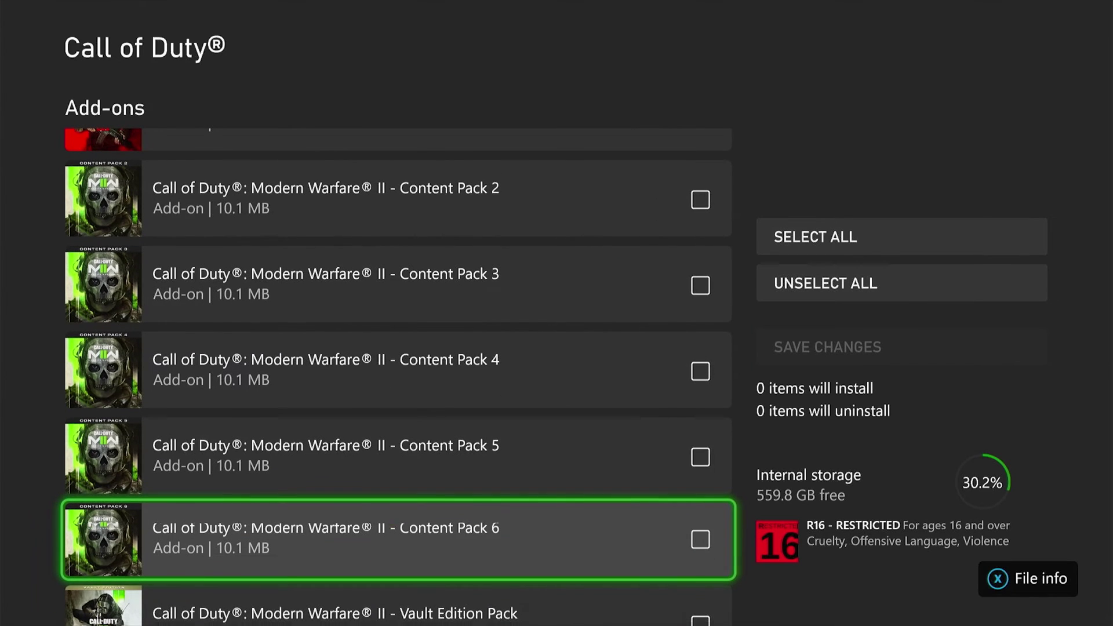
pyautogui.press('Down')
pyautogui.press('Down')
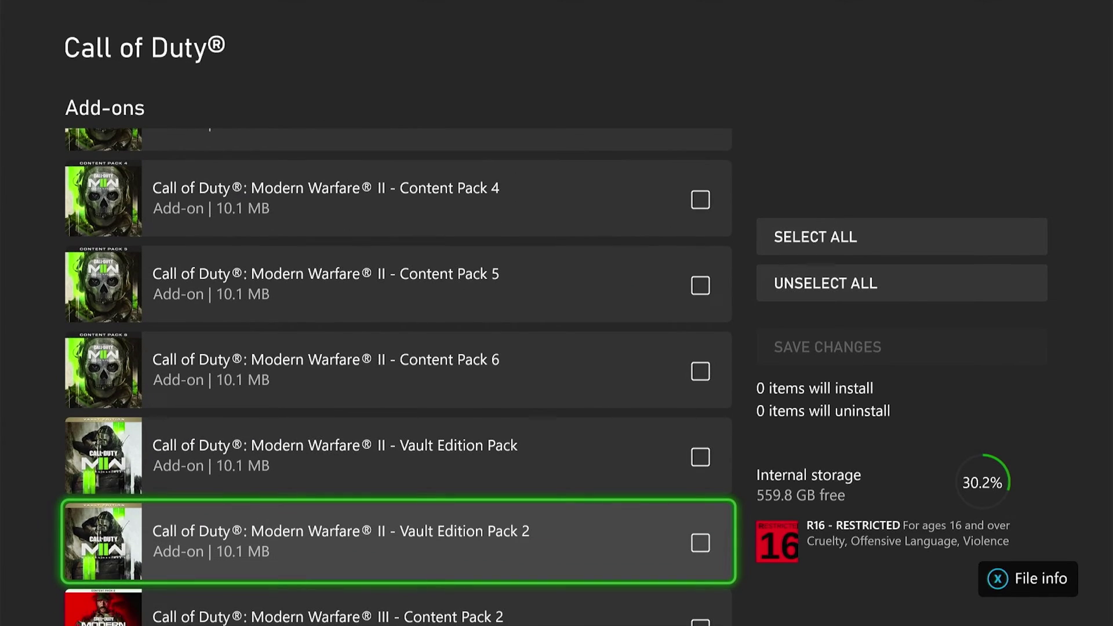
pyautogui.press('Down')
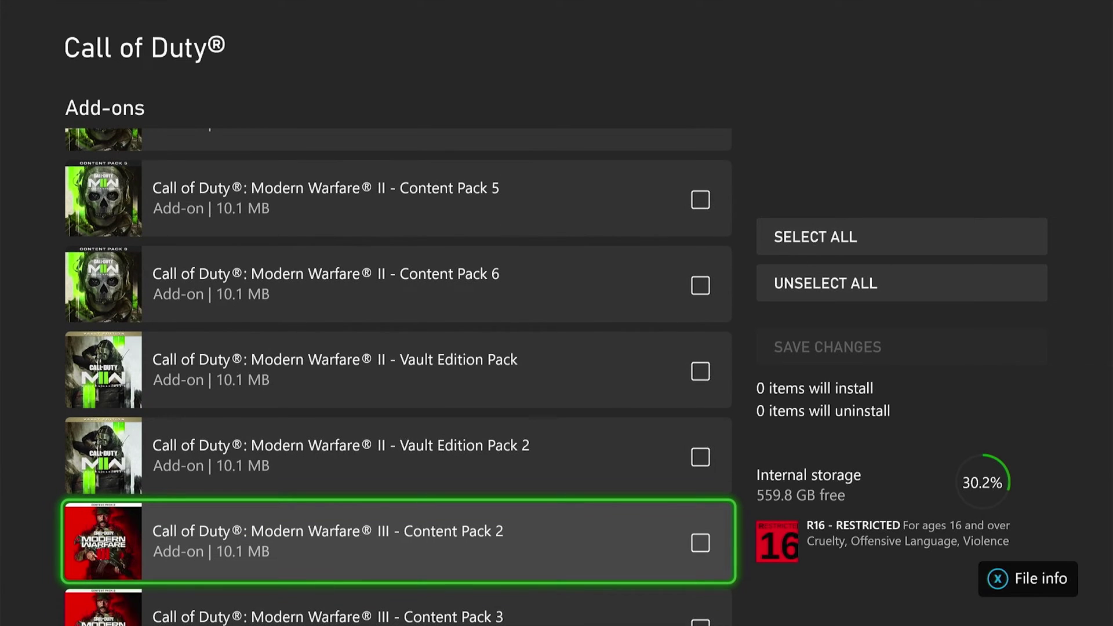
pyautogui.press('Down')
pyautogui.press('Down')
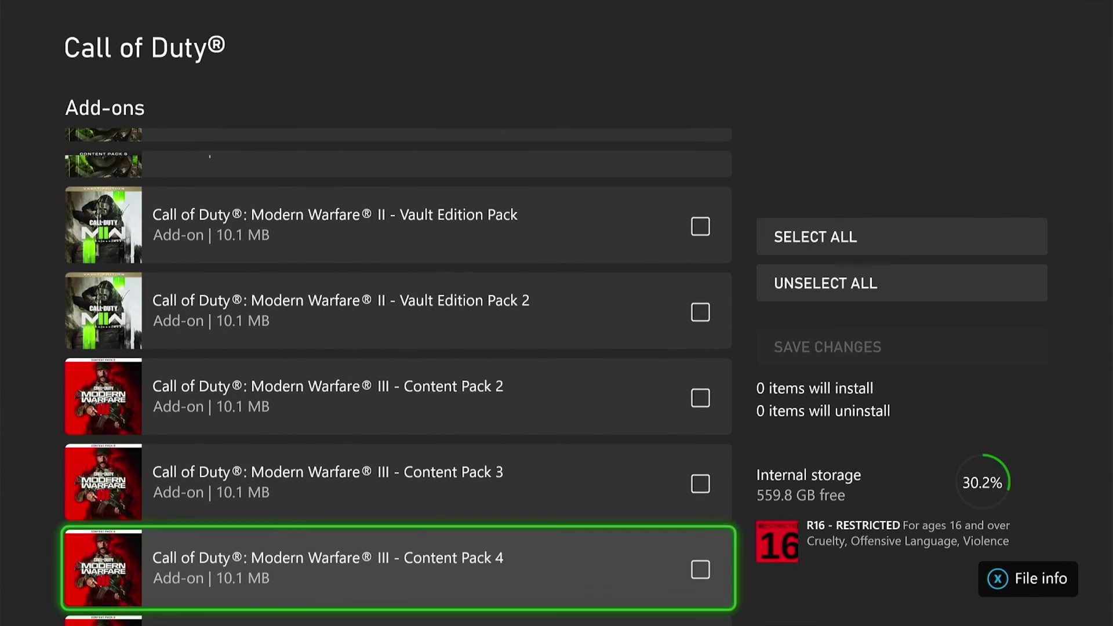
pyautogui.press('Down')
pyautogui.press('Down')
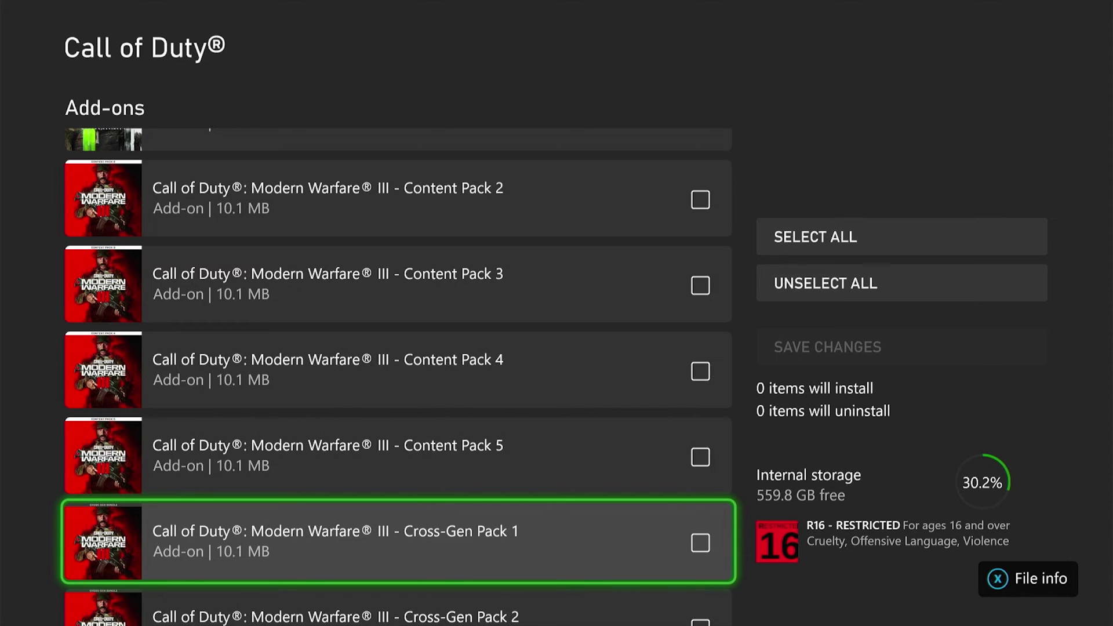
pyautogui.press('Down')
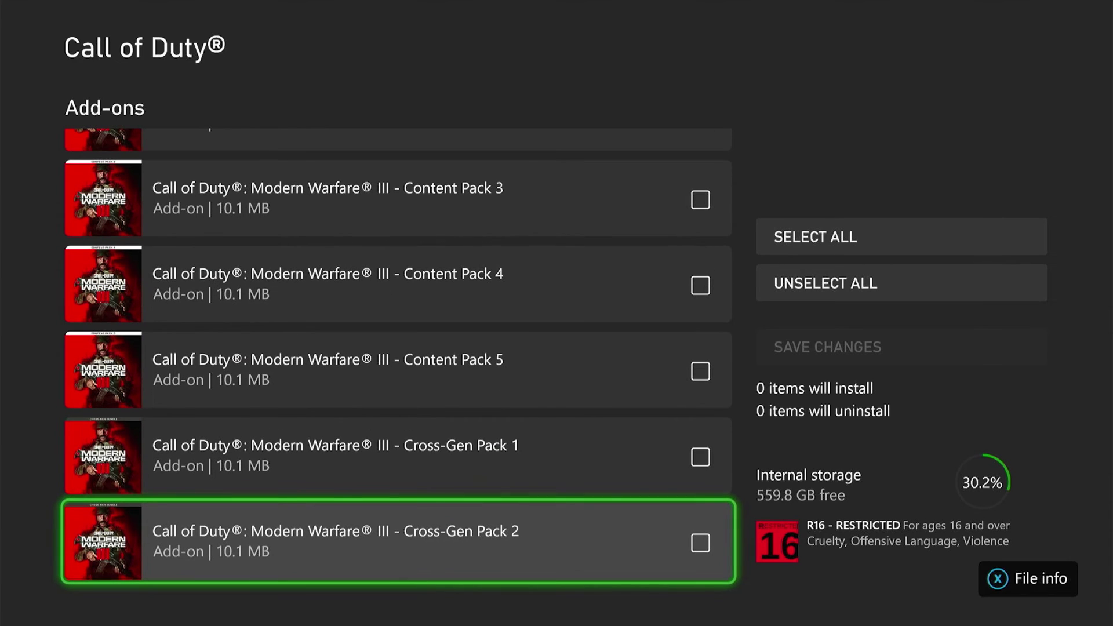
# Step: Mark Call of Duty's MWII: Warzone2 and MWIII: Multiplayer components for removal
pyautogui.press('Up')
pyautogui.press('Up')
pyautogui.press('Up')
pyautogui.press('Up')
pyautogui.press('Up')
pyautogui.press('Up')
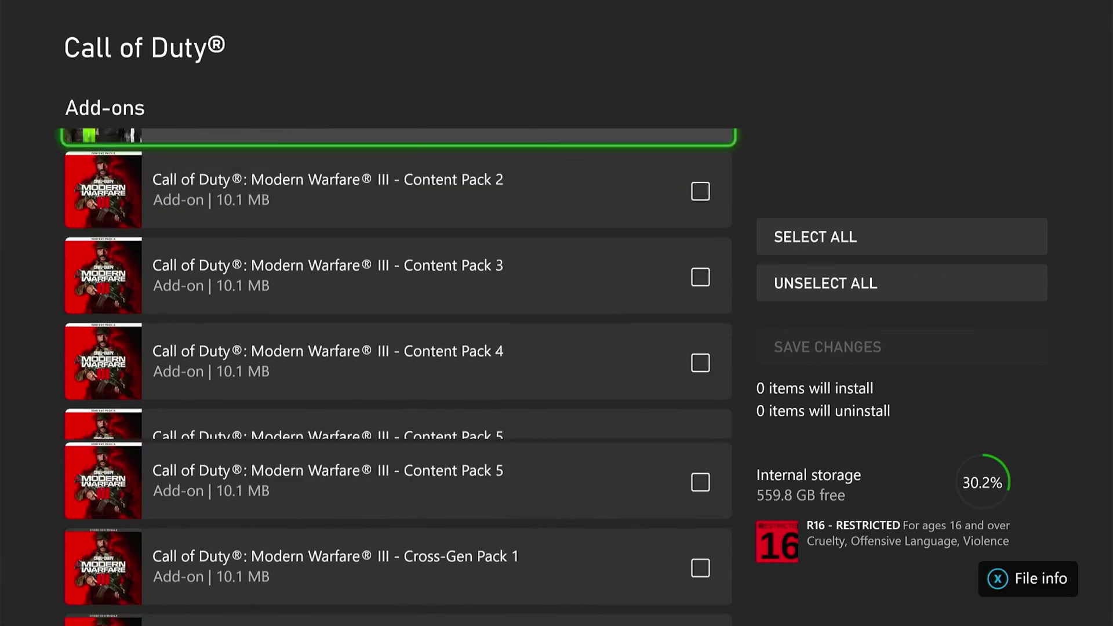
pyautogui.press('Up')
pyautogui.press('Up')
pyautogui.press('Up')
pyautogui.press('Up')
pyautogui.press('Up')
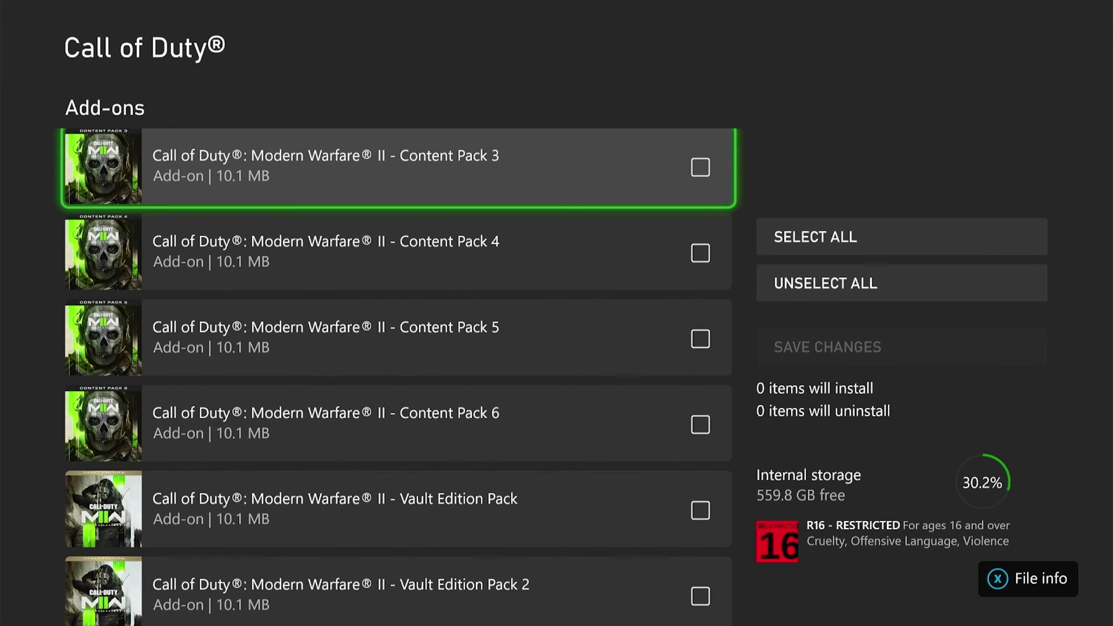
pyautogui.press('Up')
pyautogui.press('Up')
pyautogui.press('Up')
pyautogui.press('Up')
pyautogui.press('Up')
pyautogui.press('Up')
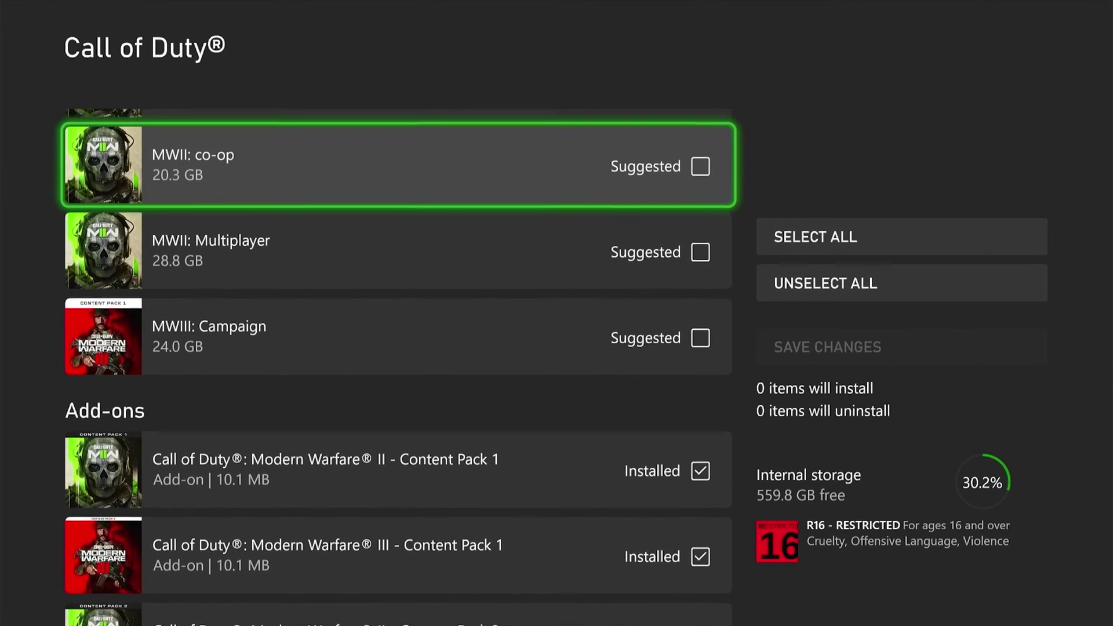
pyautogui.press('Up')
pyautogui.press('Up')
pyautogui.press('Up')
pyautogui.press('Up')
pyautogui.press('Return')
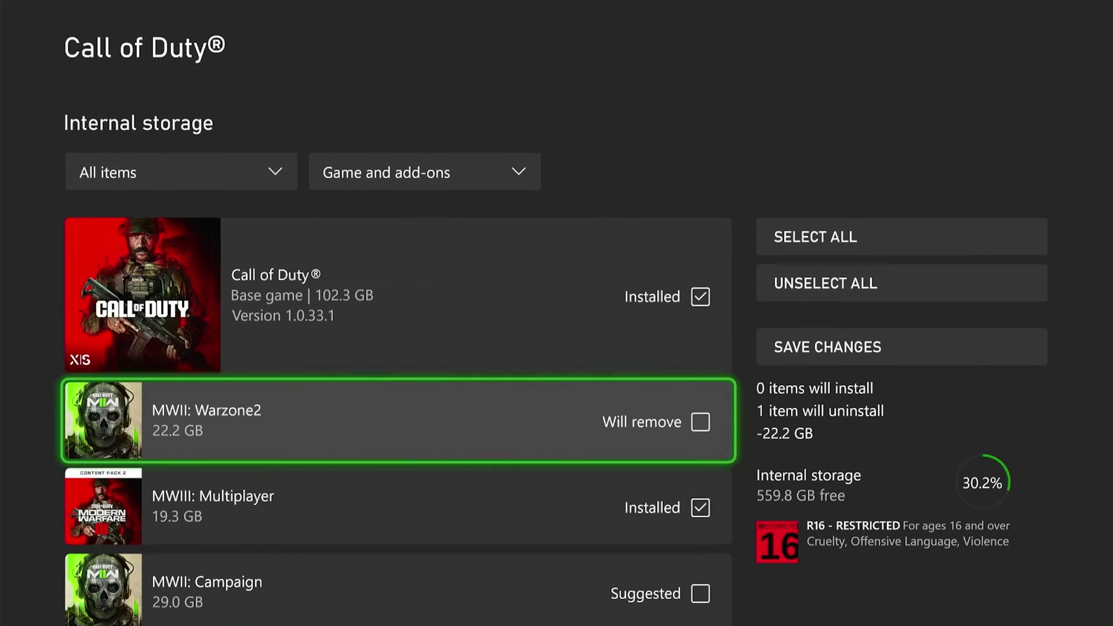
pyautogui.press('Down')
pyautogui.press('Return')
pyautogui.press('Right')
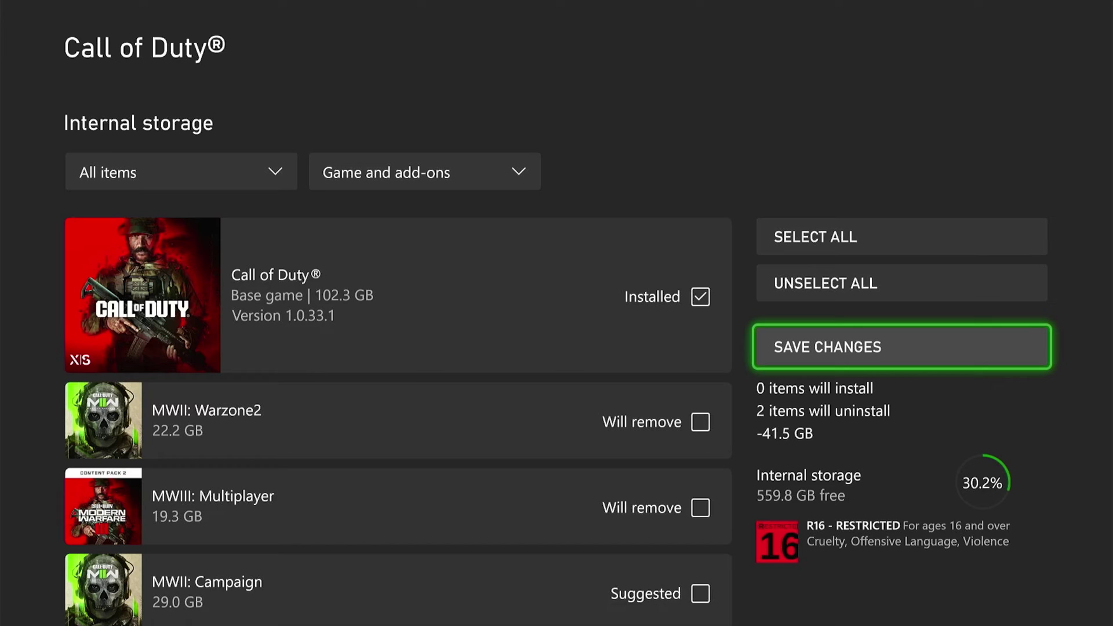
# Step: Leave Call of Duty's content management without saving the marked removals and open the full library
pyautogui.press('Return')
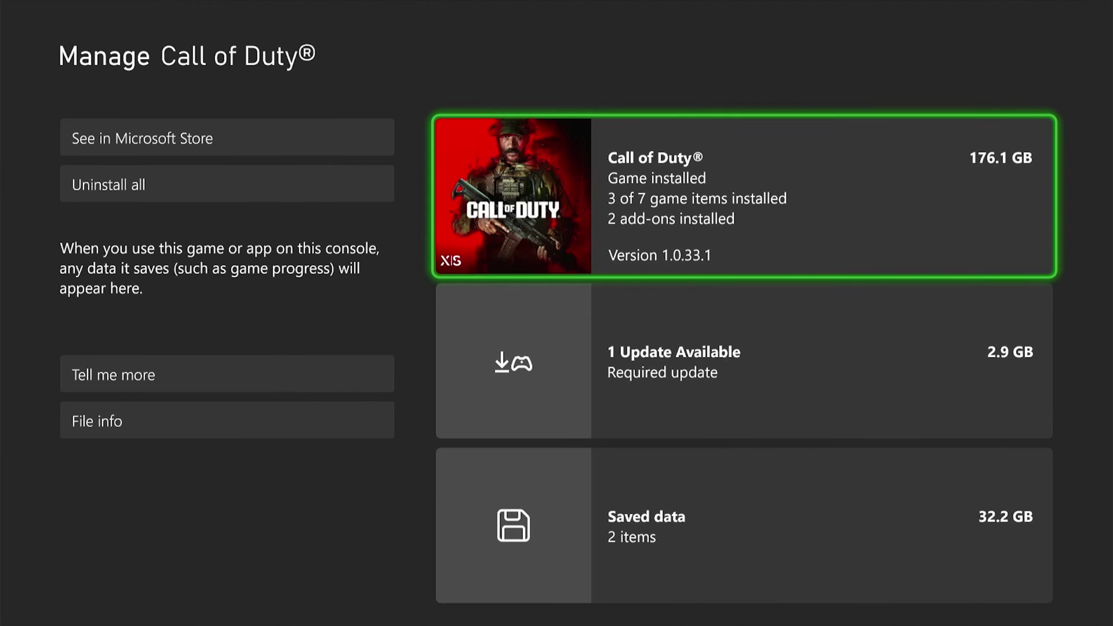
pyautogui.press('Escape')
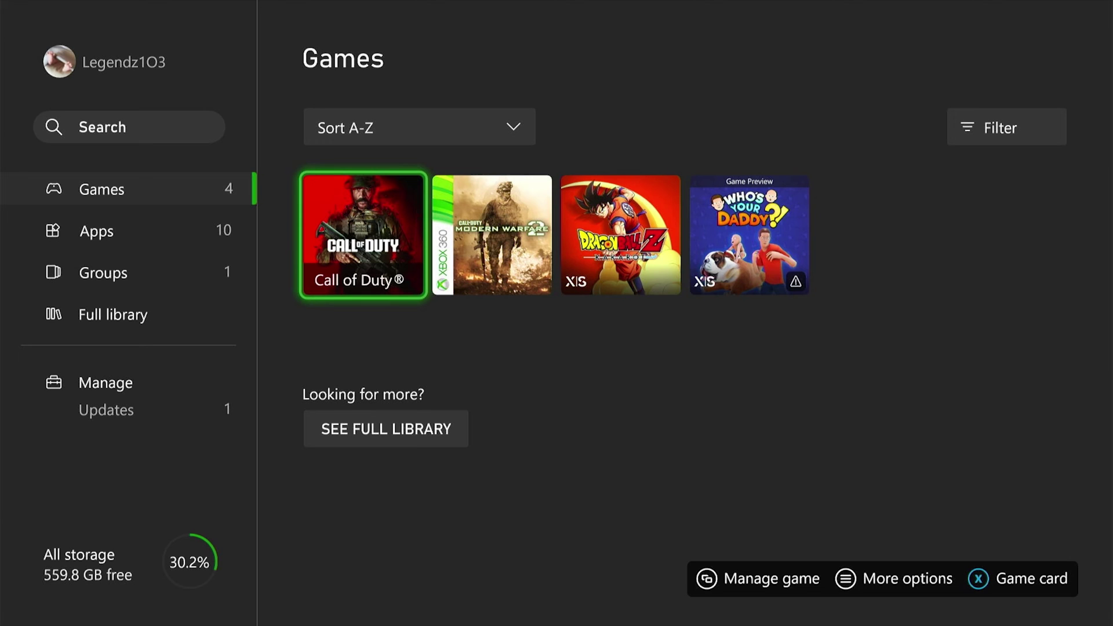
pyautogui.press('Left')
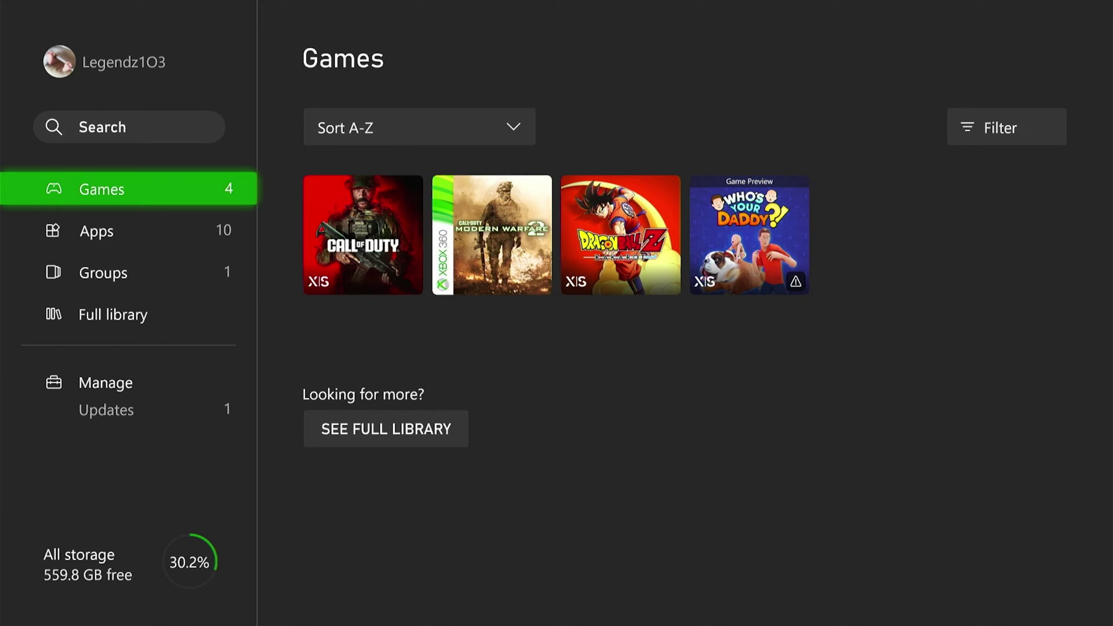
pyautogui.press('Down')
pyautogui.press('Down')
pyautogui.press('Down')
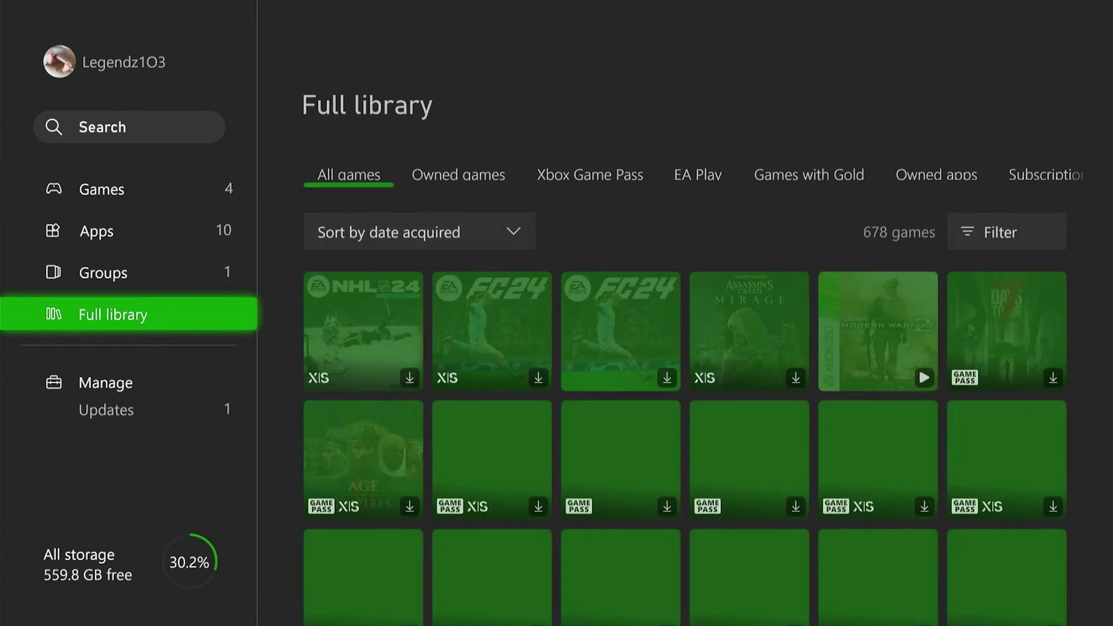
# Step: Show only the owned games in the full library and highlight EA SPORTS FC 24
pyautogui.press('Right')
pyautogui.press('Up')
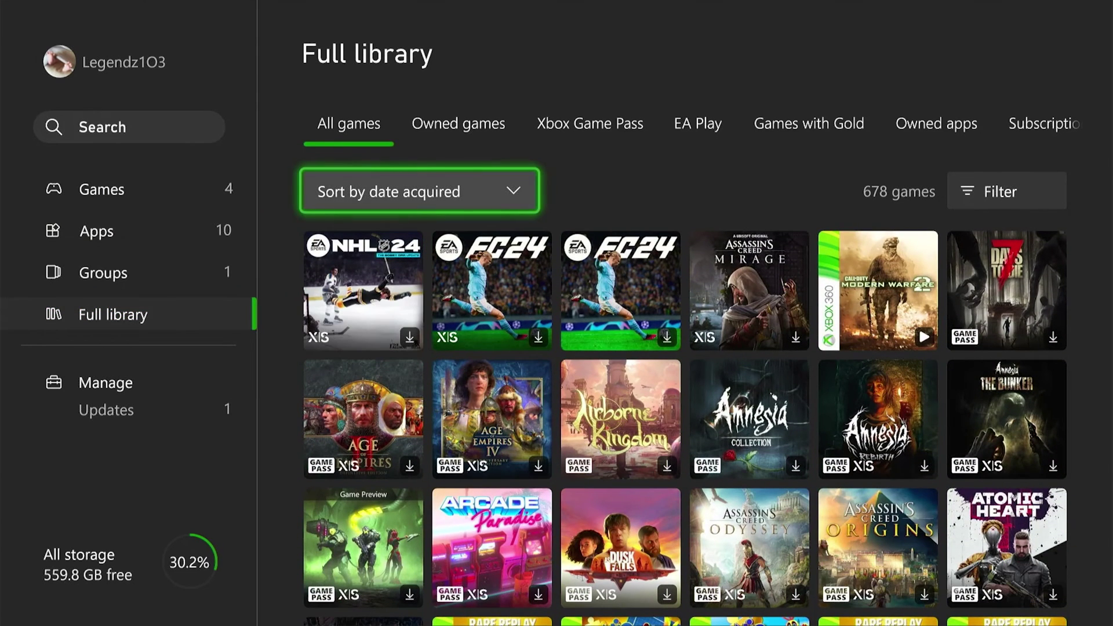
pyautogui.press('Up')
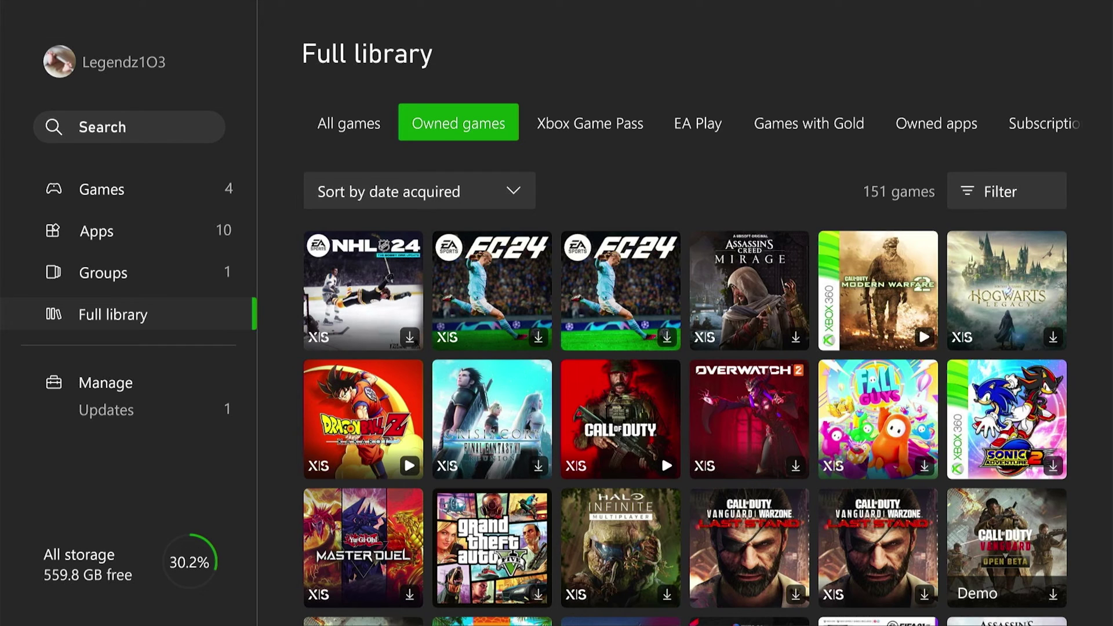
pyautogui.press('Down')
pyautogui.press('Down')
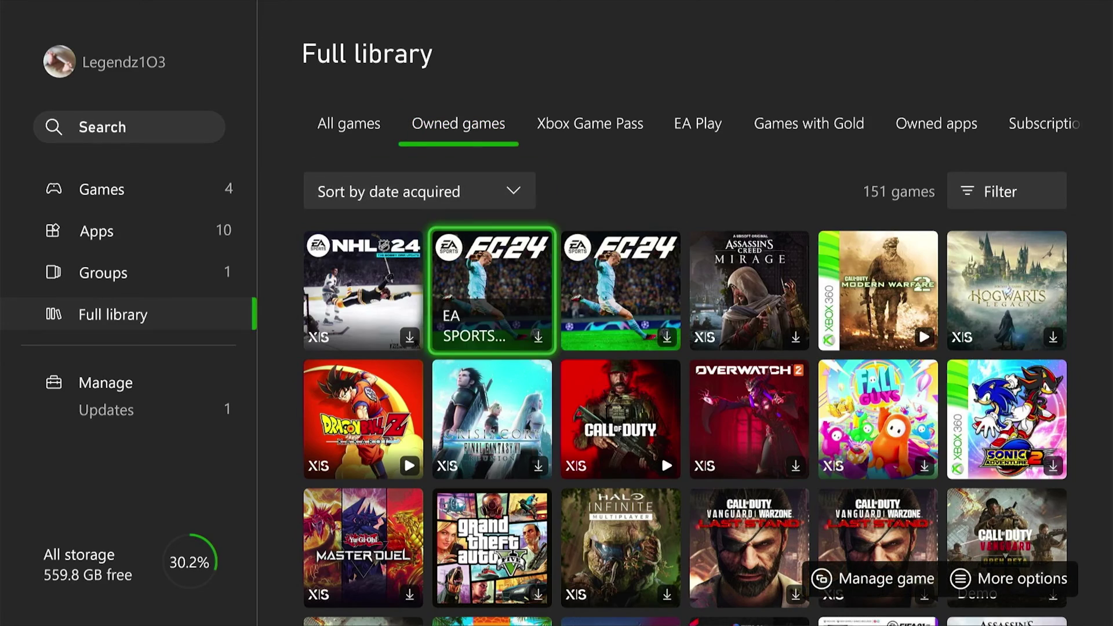
pyautogui.press('Menu')
pyautogui.press('Down')
pyautogui.press('Down')
pyautogui.press('Down')
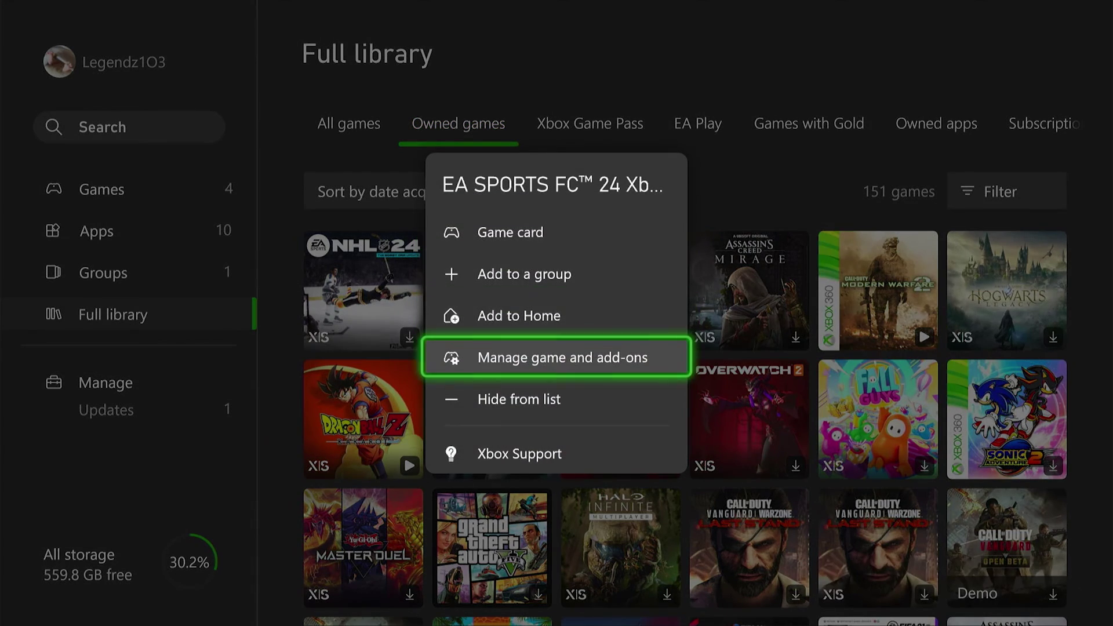
pyautogui.press('Return')
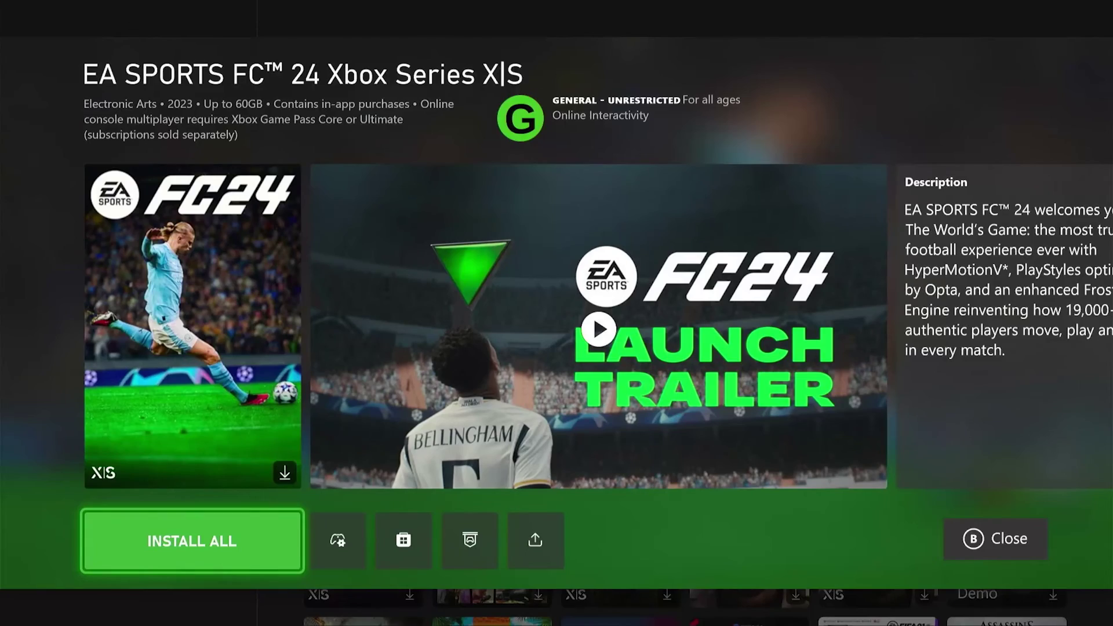
pyautogui.press('Escape')
# Step: Check the installable base game and add-ons of EA SPORTS FC 24 in its content management, and return to the full library
pyautogui.press('Menu')
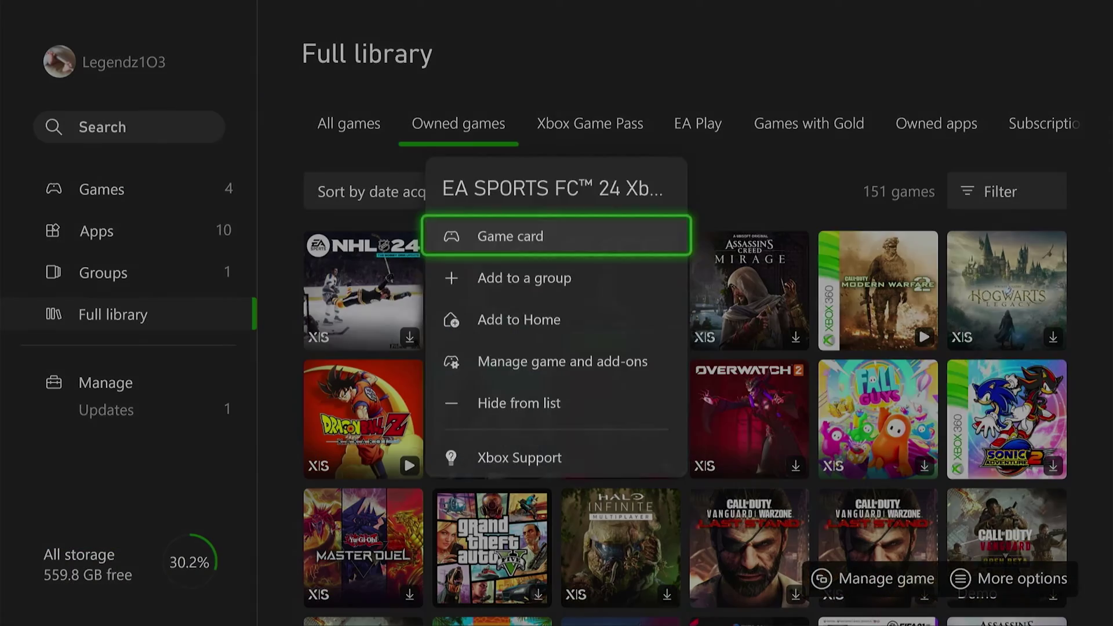
pyautogui.press('Down')
pyautogui.press('Down')
pyautogui.press('Down')
pyautogui.press('Return')
pyautogui.press('Return')
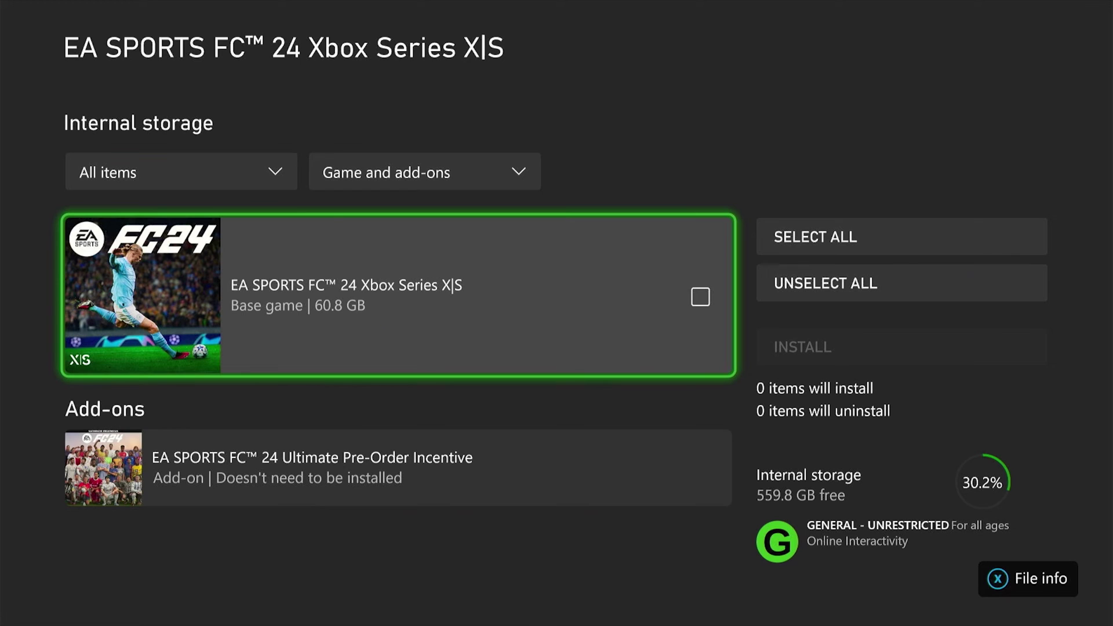
pyautogui.press('Escape')
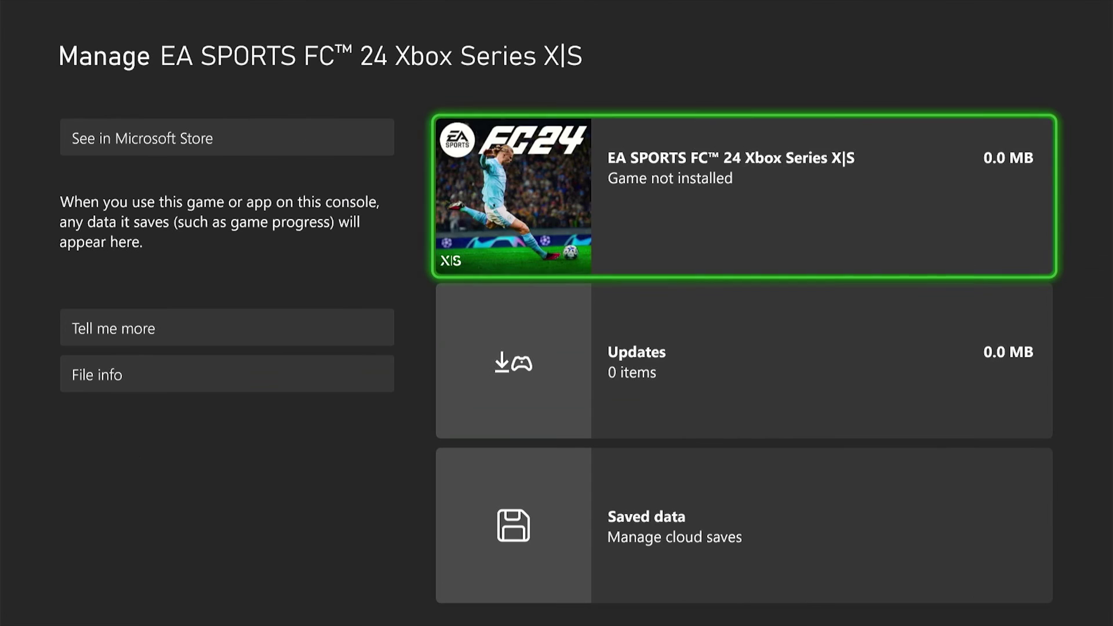
pyautogui.press('Escape')
# Step: Open the internal storage content list for the Xbox Series X|S version of Call of Duty: Black Ops Cold War from the owned games
pyautogui.press('Down')
pyautogui.press('Down')
pyautogui.press('Down')
pyautogui.press('Down')
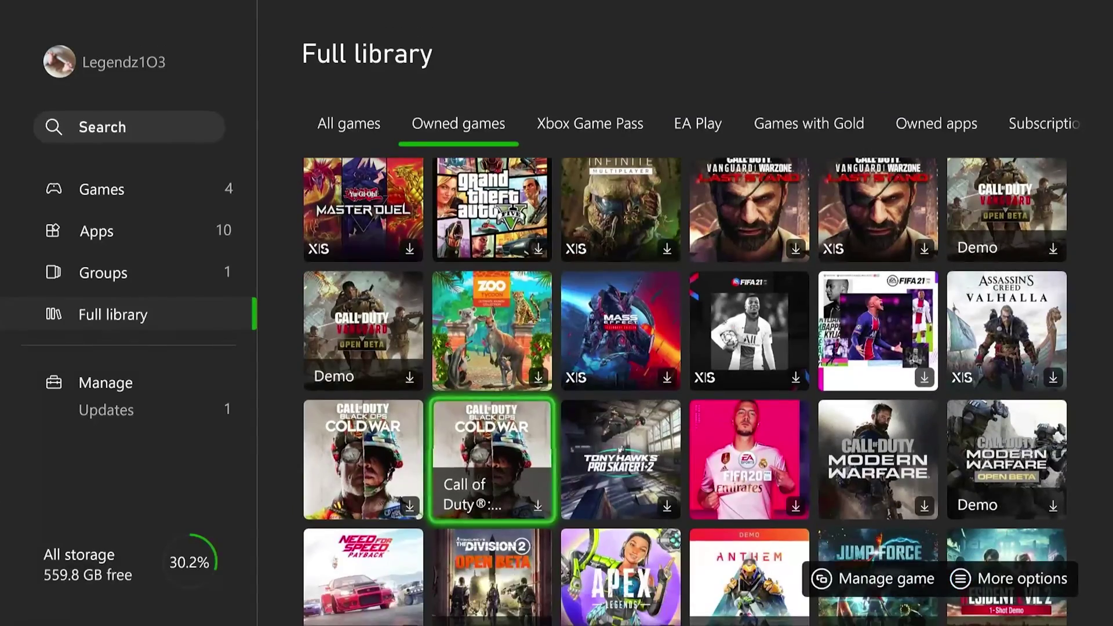
pyautogui.press('Return')
pyautogui.press('Escape')
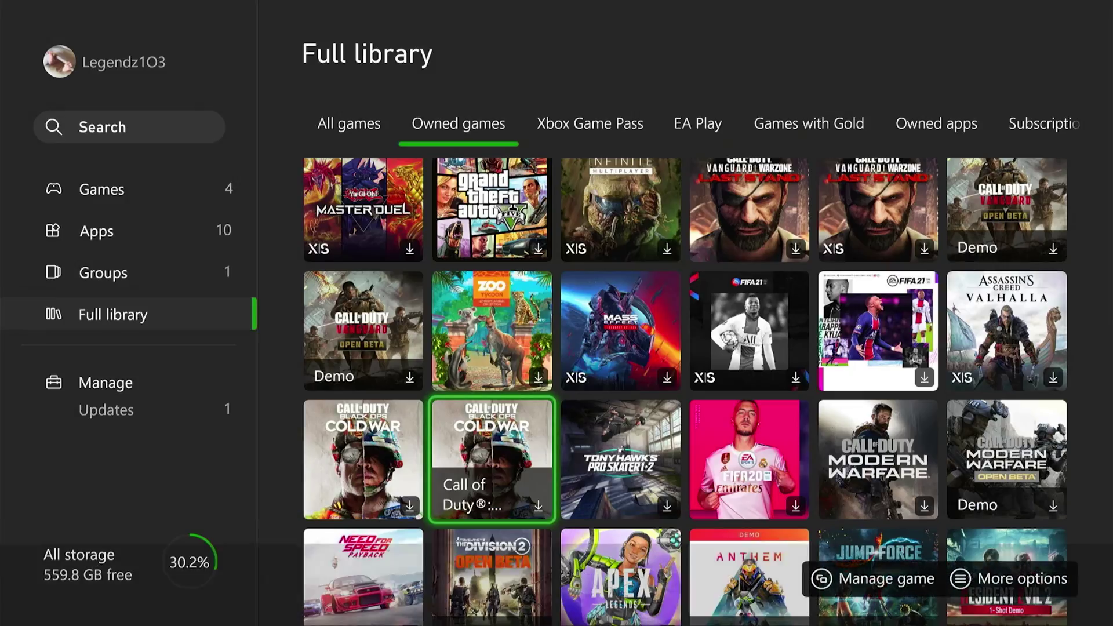
pyautogui.press('Menu')
pyautogui.press('Down')
pyautogui.press('Down')
pyautogui.press('Down')
pyautogui.press('Return')
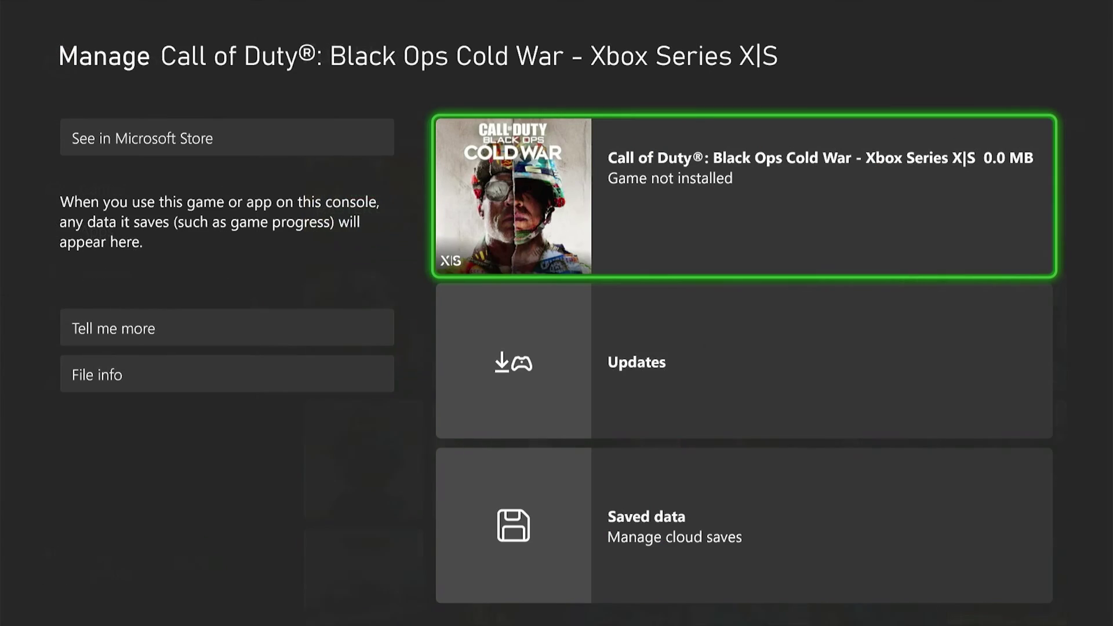
pyautogui.press('Return')
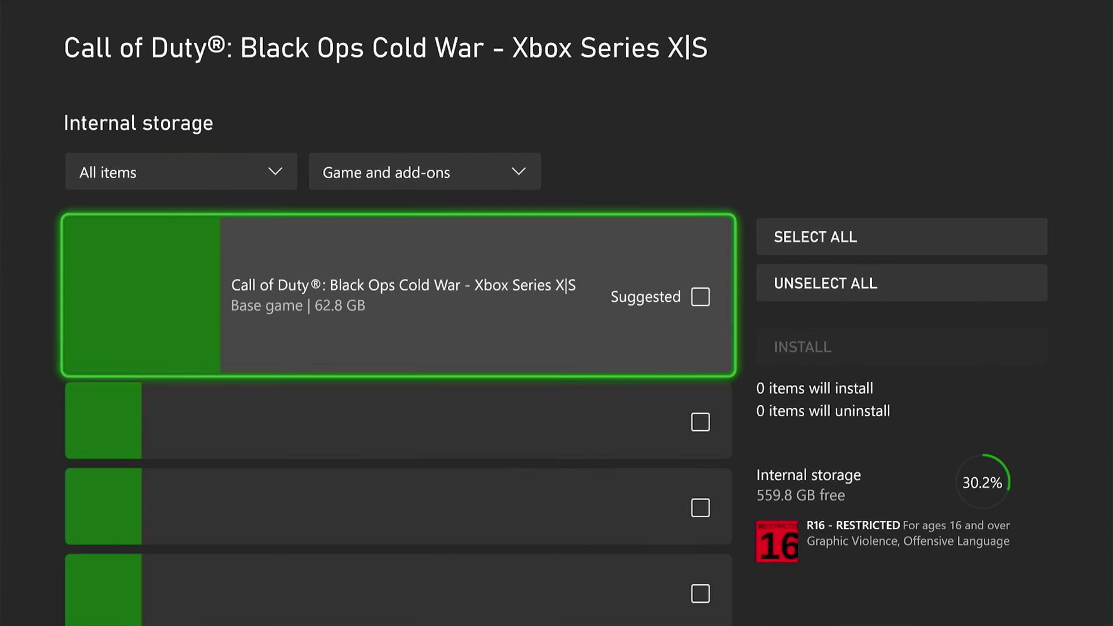
# Step: Look through Black Ops Cold War's installable components, from the base game and Campaign down to Zombies
pyautogui.press('Down')
pyautogui.press('Down')
pyautogui.press('Down')
pyautogui.press('Down')
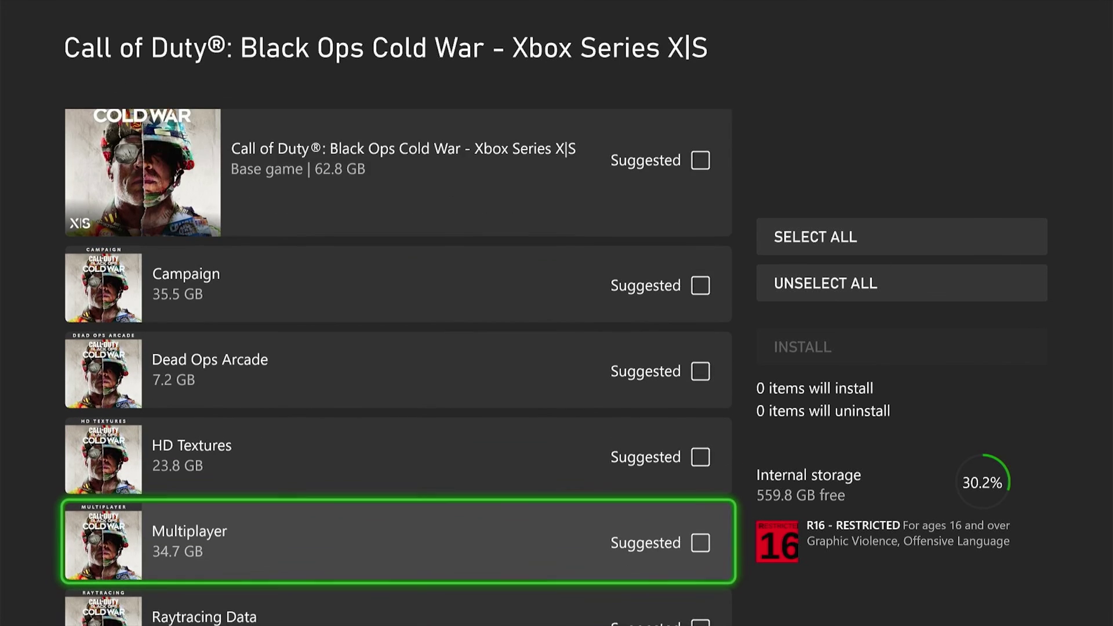
pyautogui.press('Down')
pyautogui.press('Down')
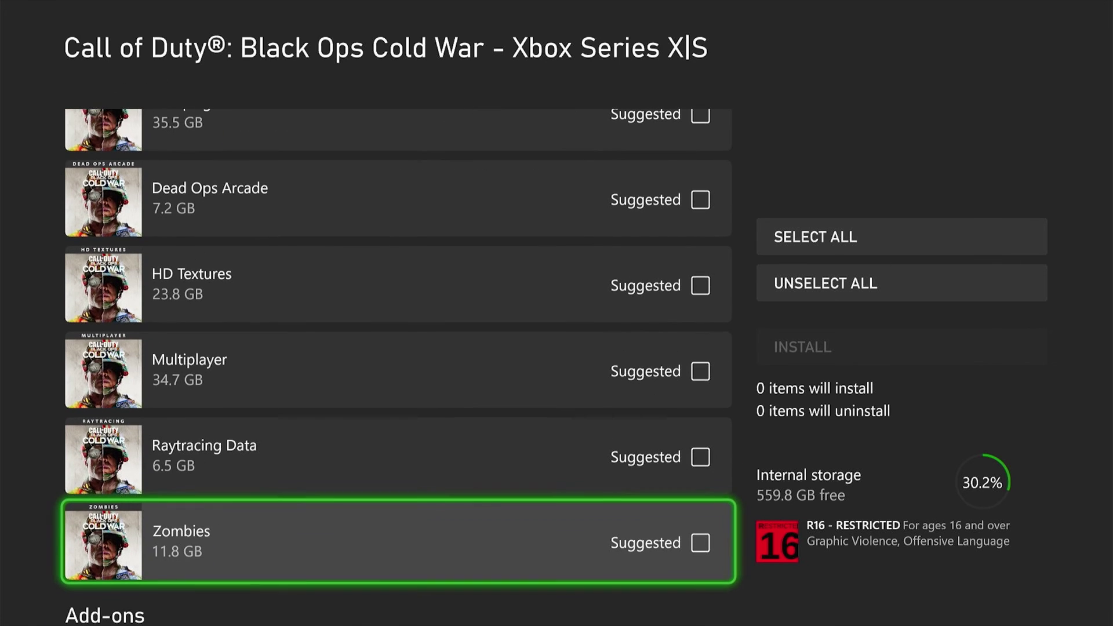
pyautogui.press('Up')
pyautogui.press('Up')
pyautogui.press('Up')
pyautogui.press('Up')
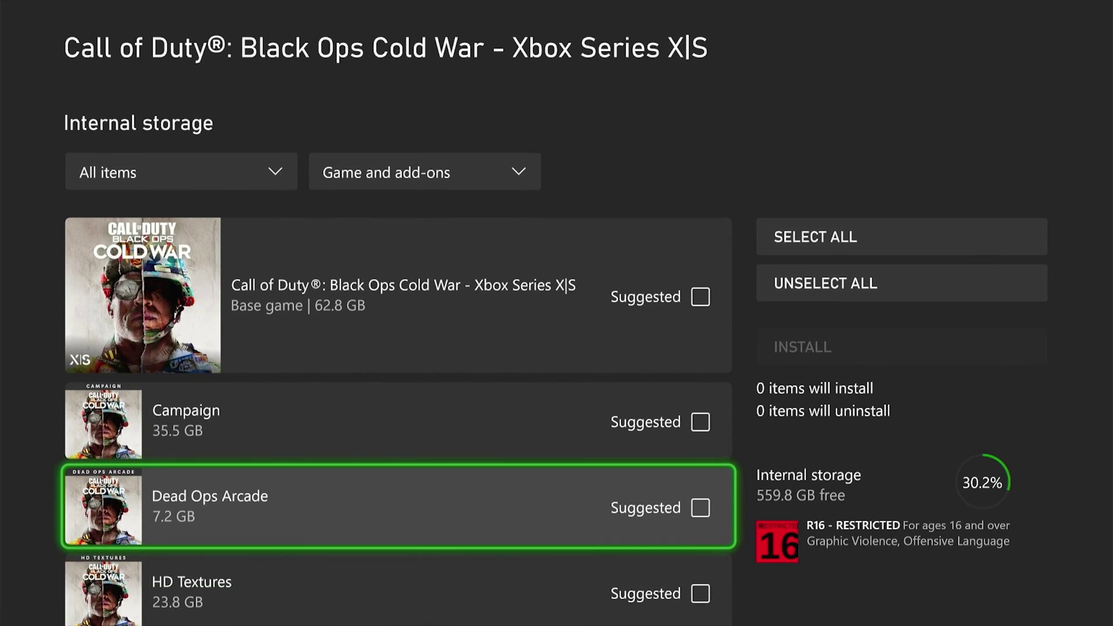
pyautogui.press('Up')
pyautogui.press('Up')
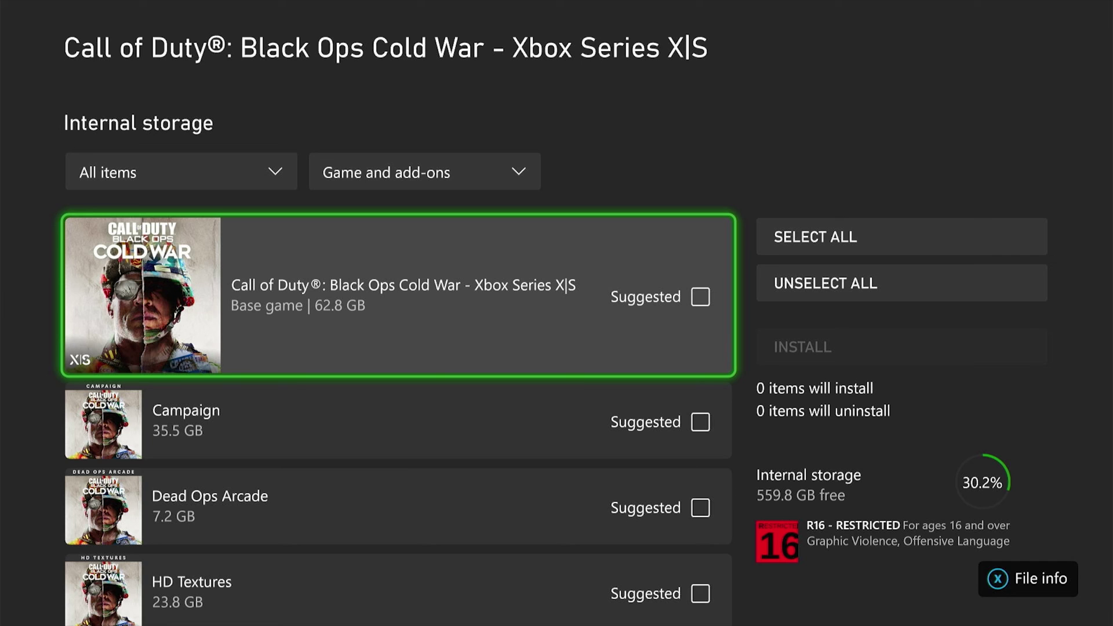
pyautogui.press('Down')
pyautogui.press('Down')
pyautogui.press('Down')
pyautogui.press('Down')
pyautogui.press('Down')
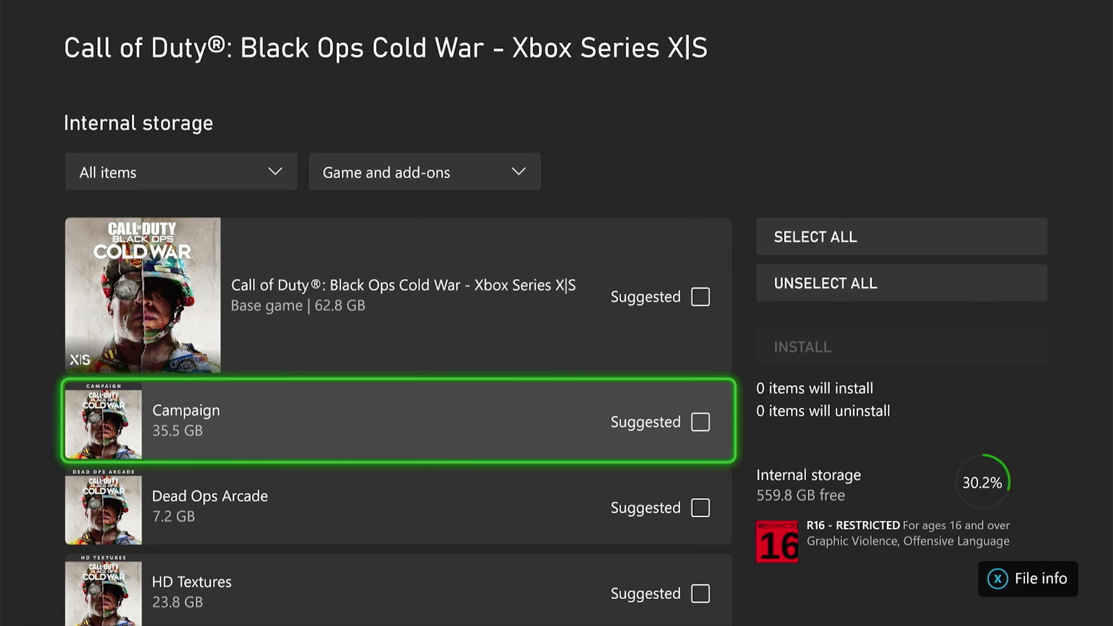
# Step: Leave Black Ops Cold War's content management without selecting anything and return to the installed Games list
pyautogui.press('Up')
pyautogui.press('Escape')
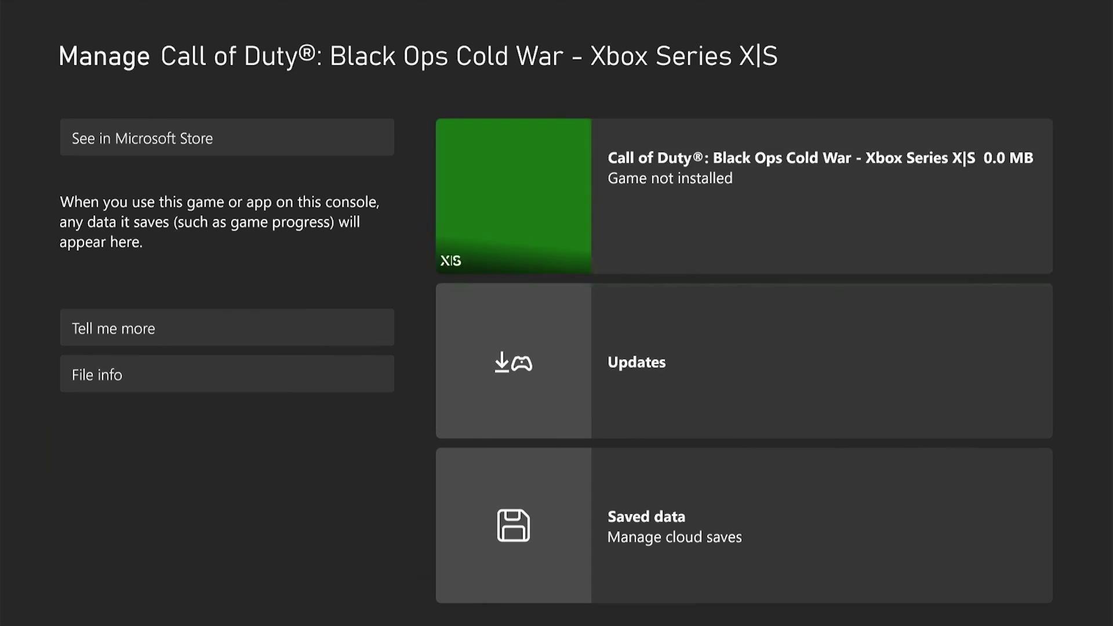
pyautogui.press('Escape')
pyautogui.press('Left')
pyautogui.press('Left')
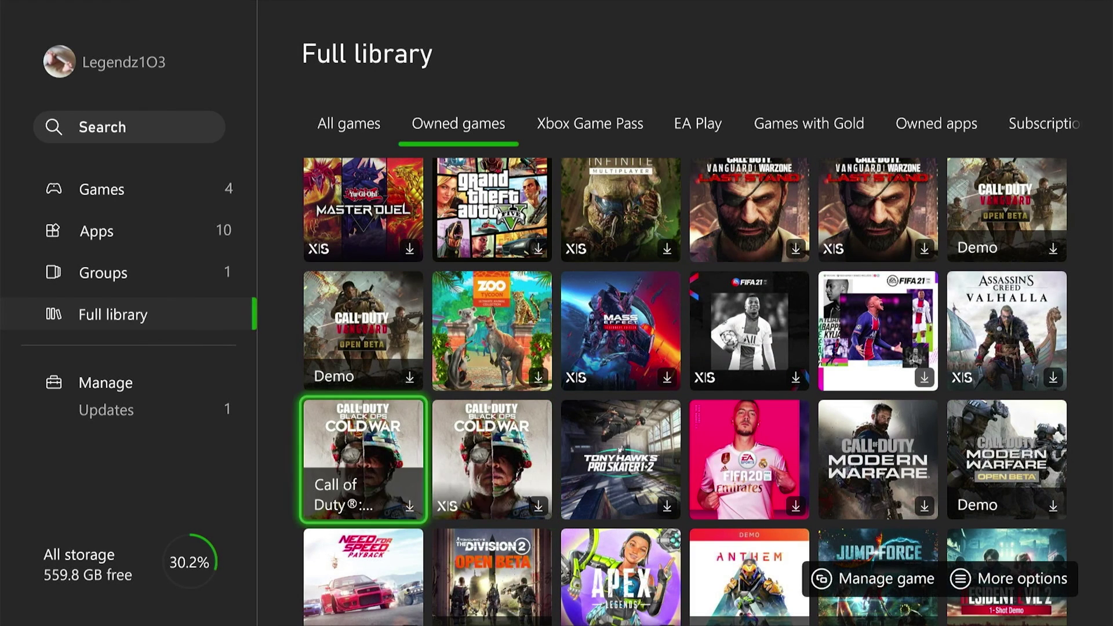
pyautogui.press('Up')
pyautogui.press('Up')
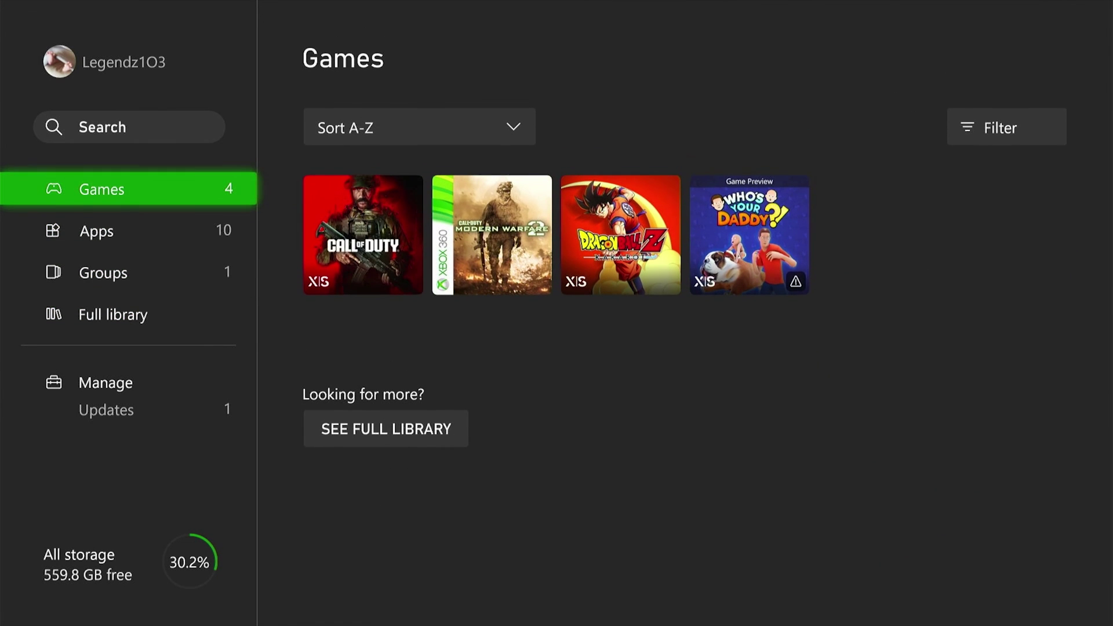